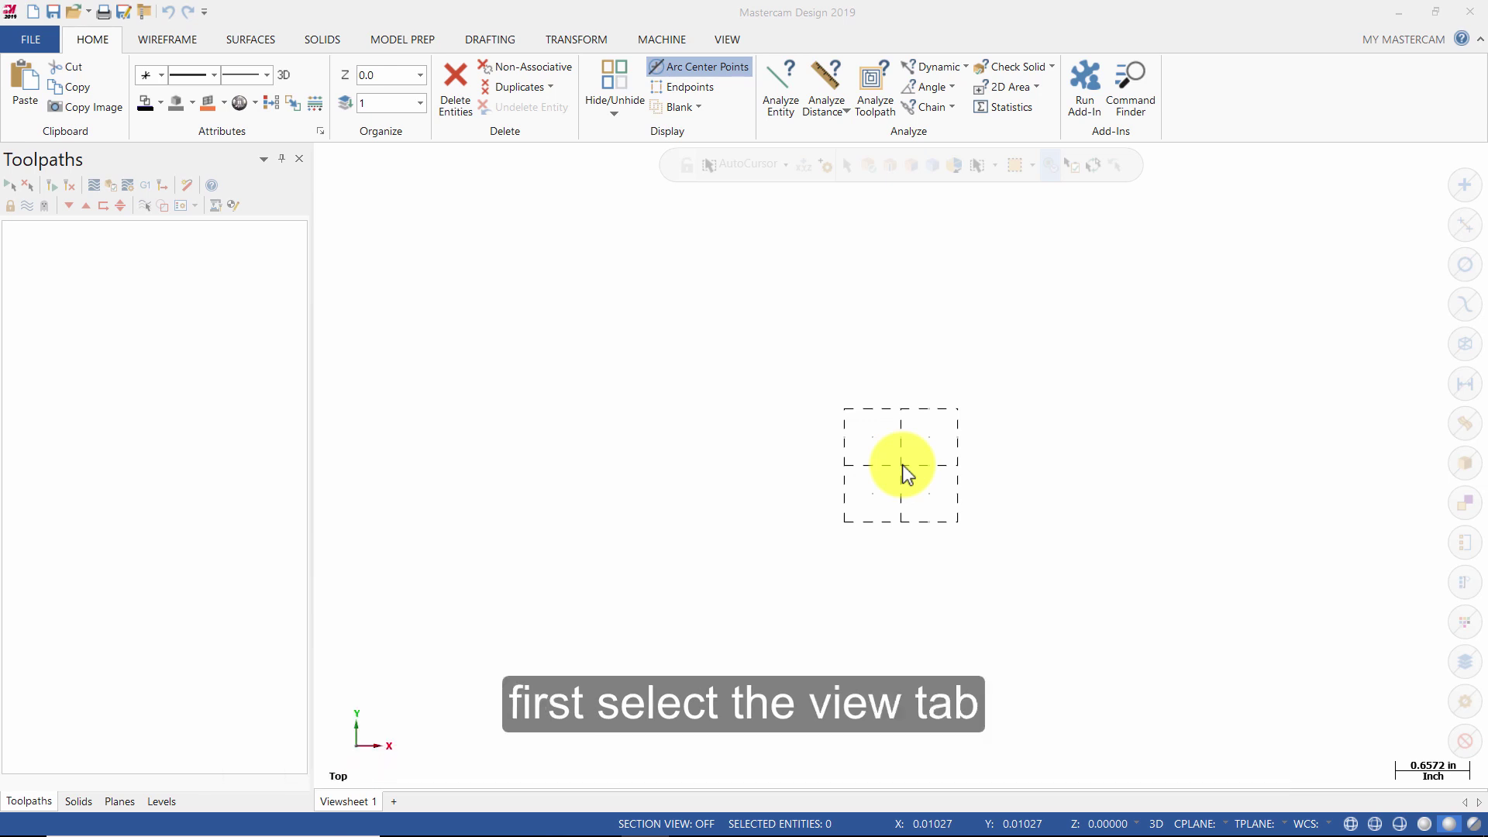
Turn on the Toolpaths, Solids, Planes and Levels manager panels from the View tab.
{"action": "left_click", "coordinate": [728, 40]}
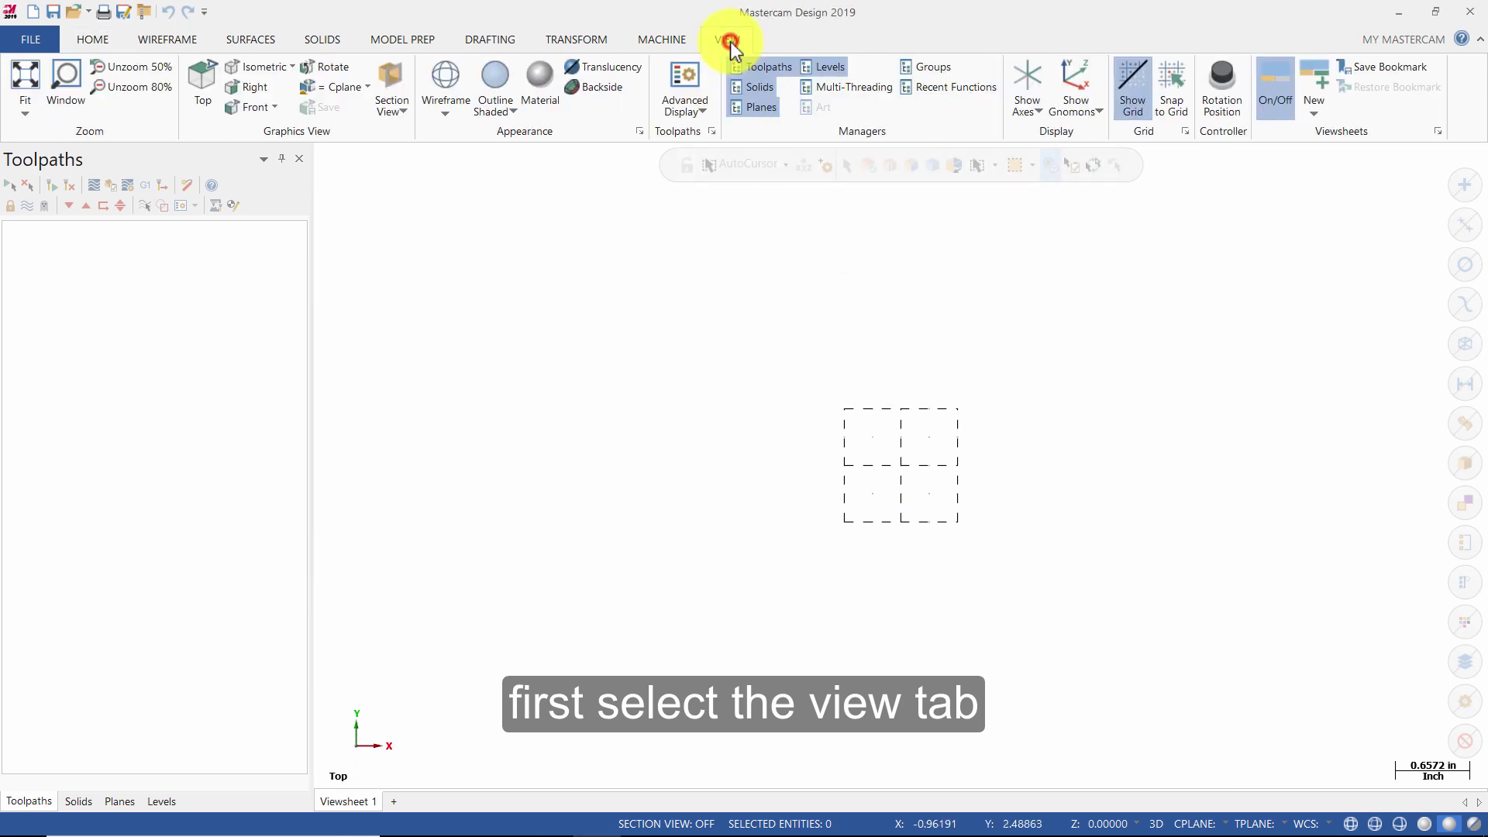
{"action": "left_click", "coordinate": [758, 91]}
{"action": "left_click", "coordinate": [756, 107]}
{"action": "left_click", "coordinate": [821, 68]}
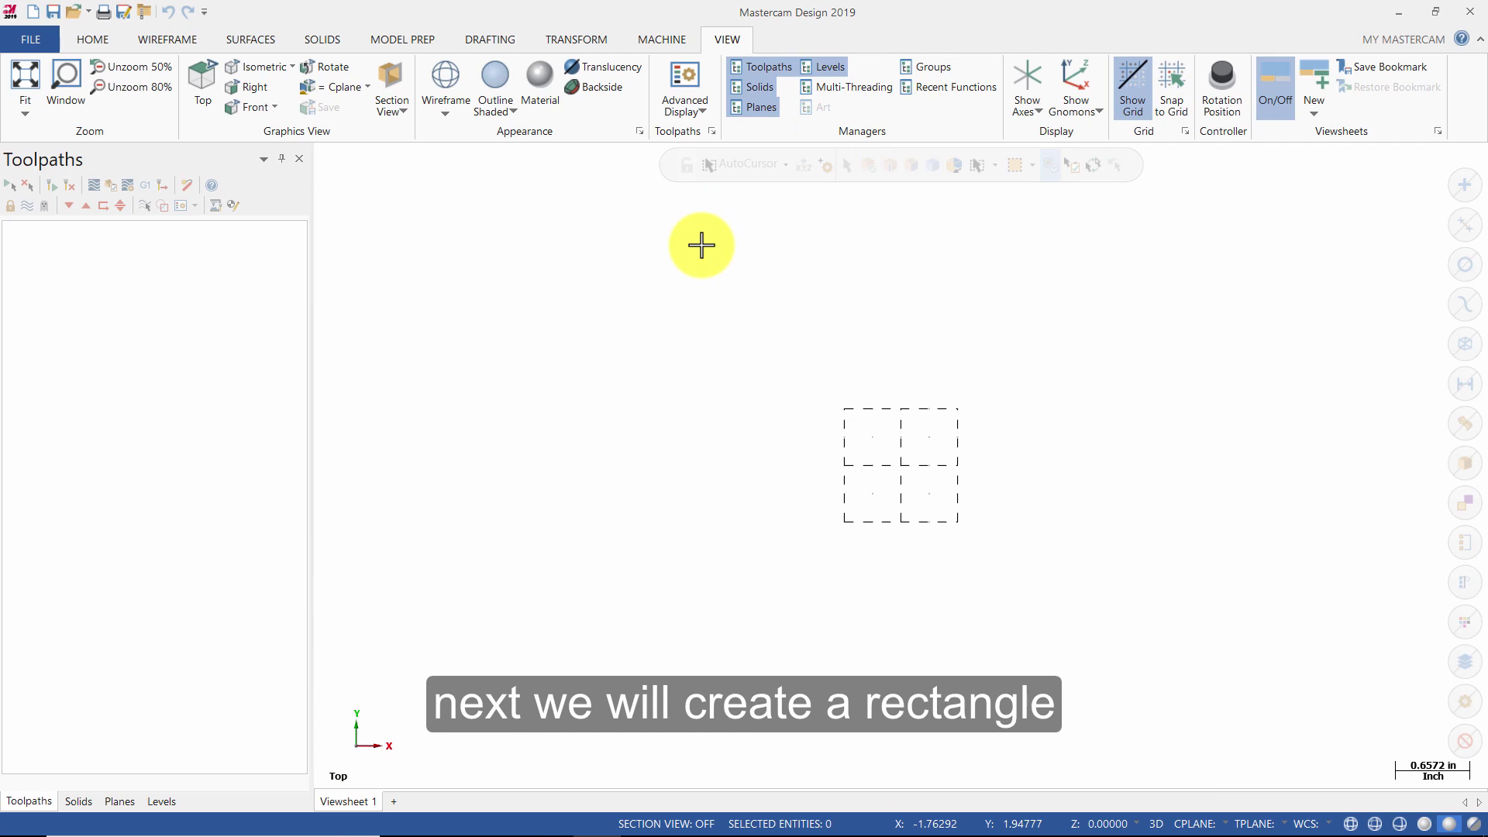
Start a wireframe rectangle with width -5 and height 1.625.
{"action": "left_click", "coordinate": [185, 44]}
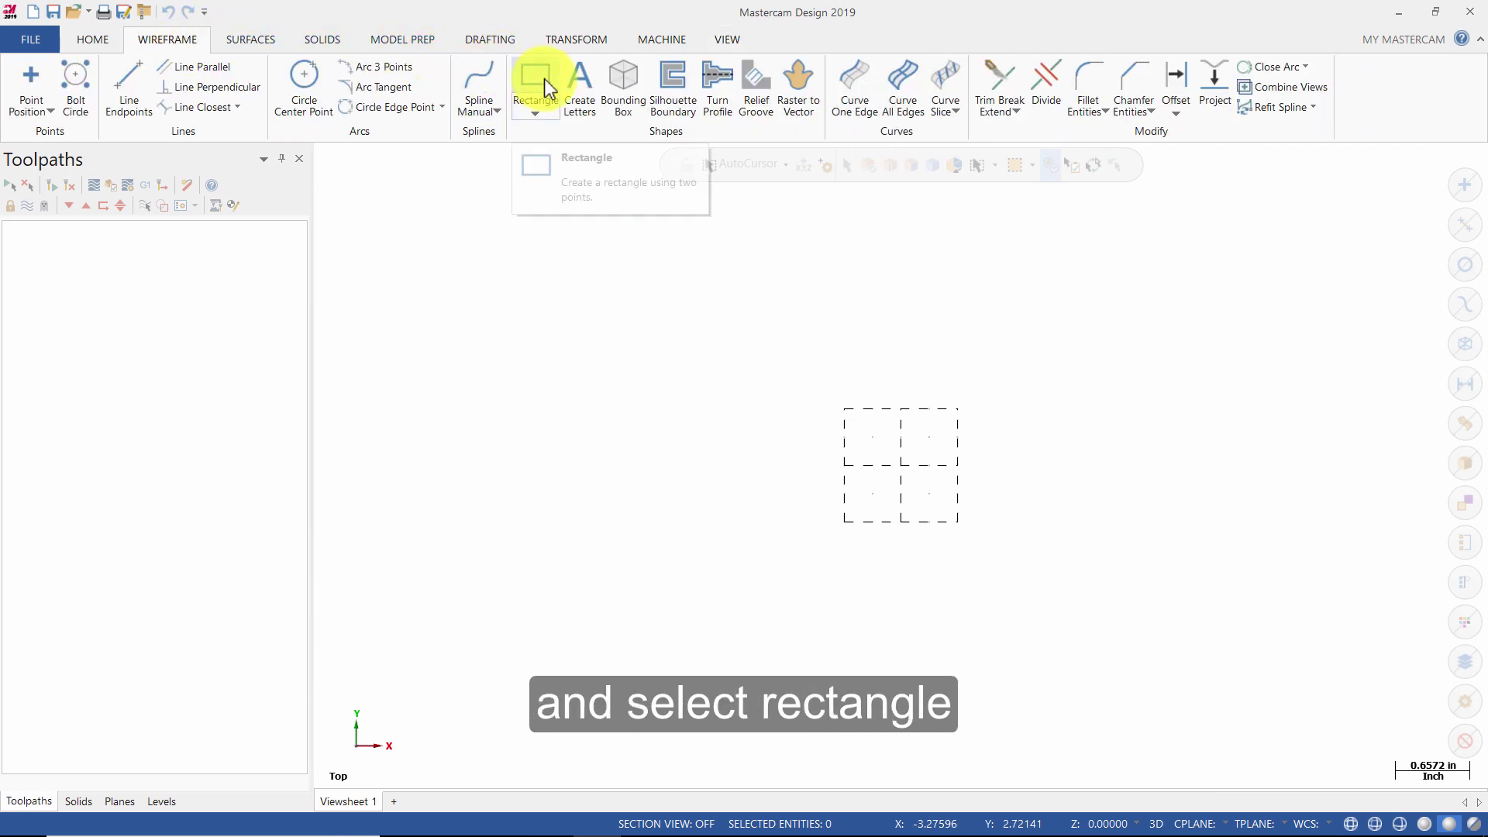
{"action": "left_click", "coordinate": [533, 83]}
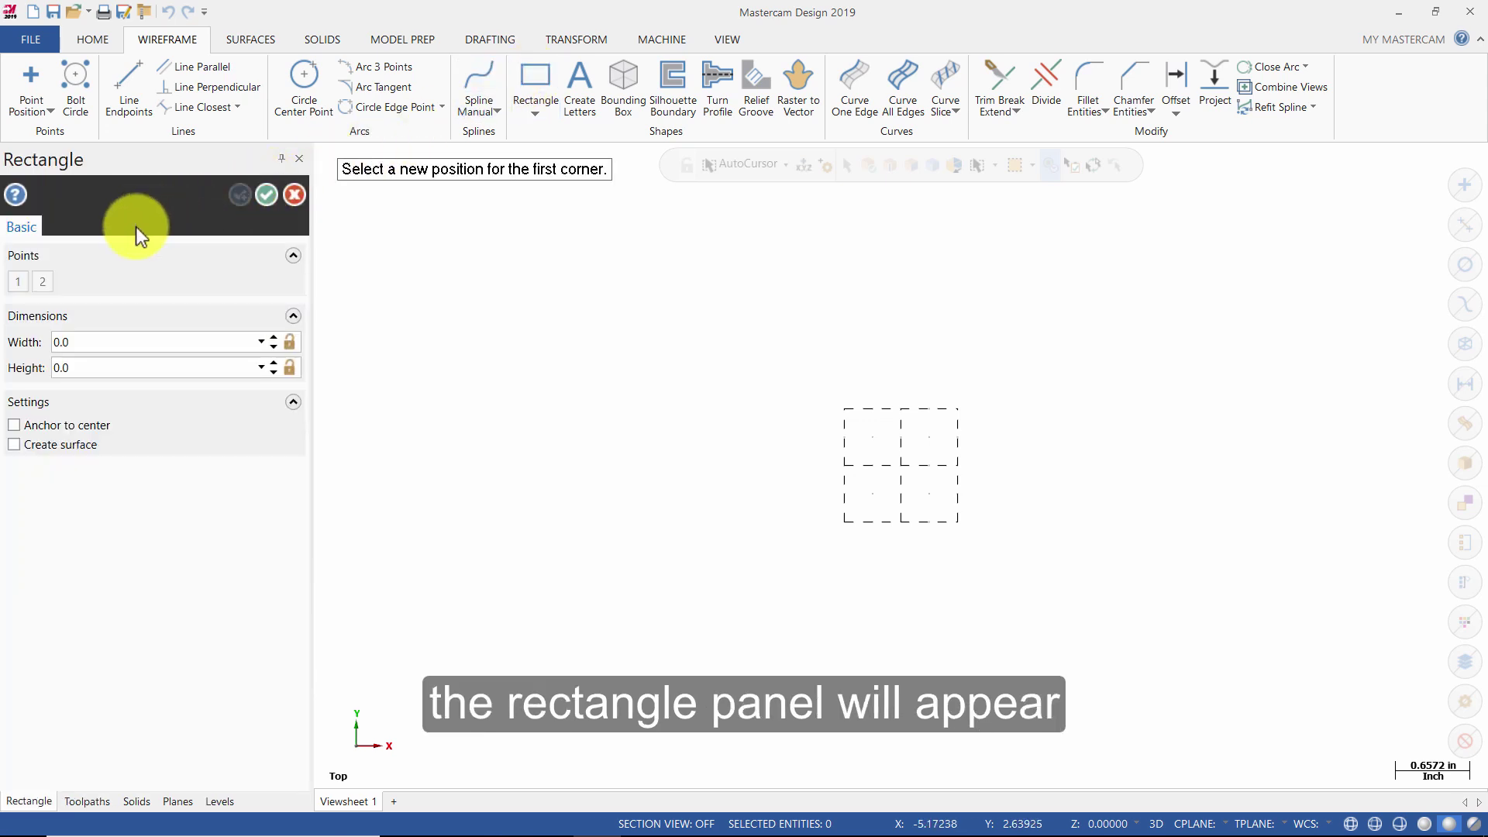
{"action": "left_click", "coordinate": [110, 342]}
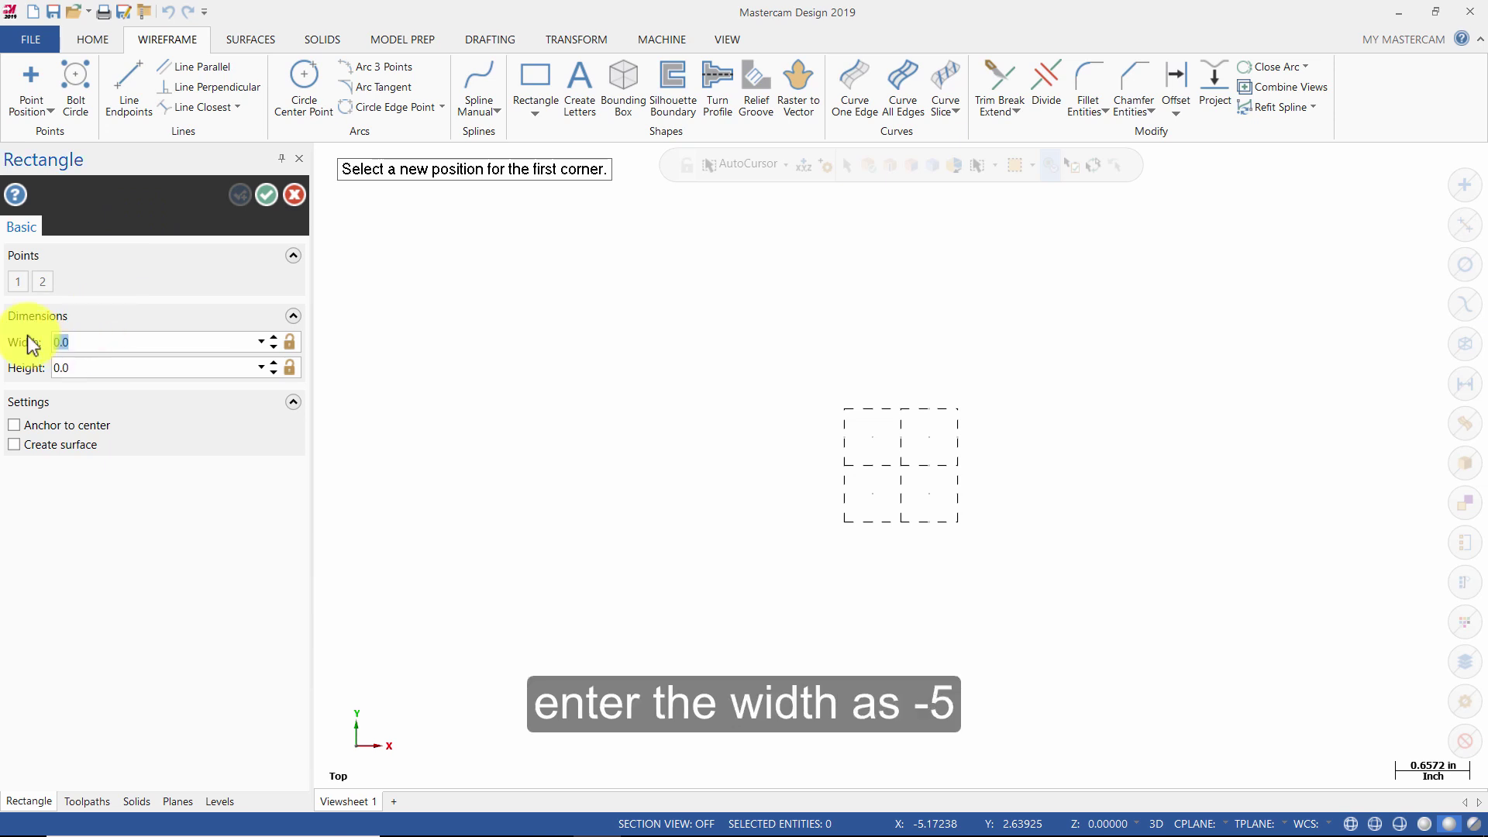
{"action": "type", "text": "-5"}
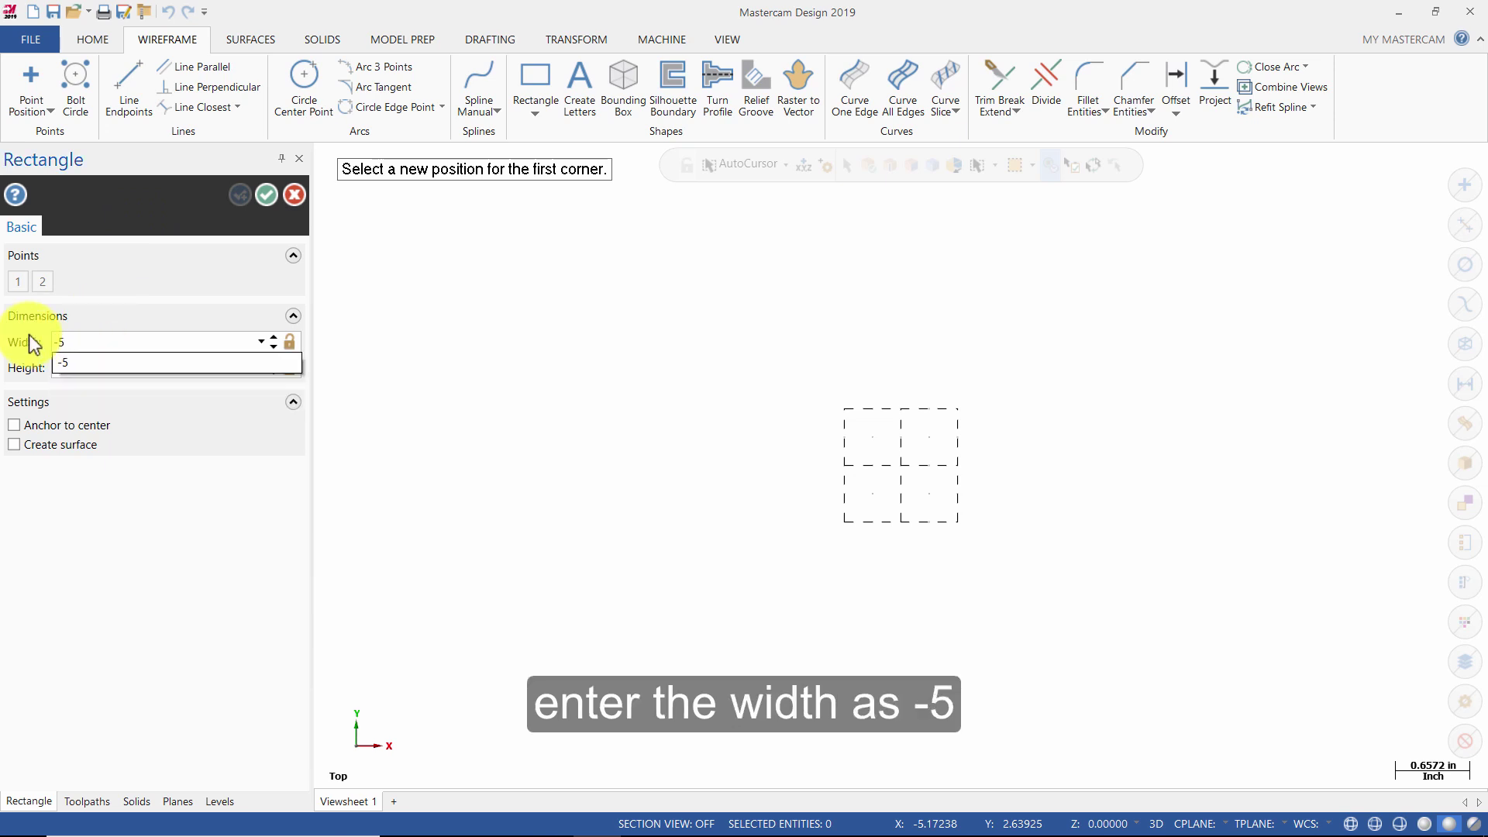
{"action": "left_click", "coordinate": [124, 389]}
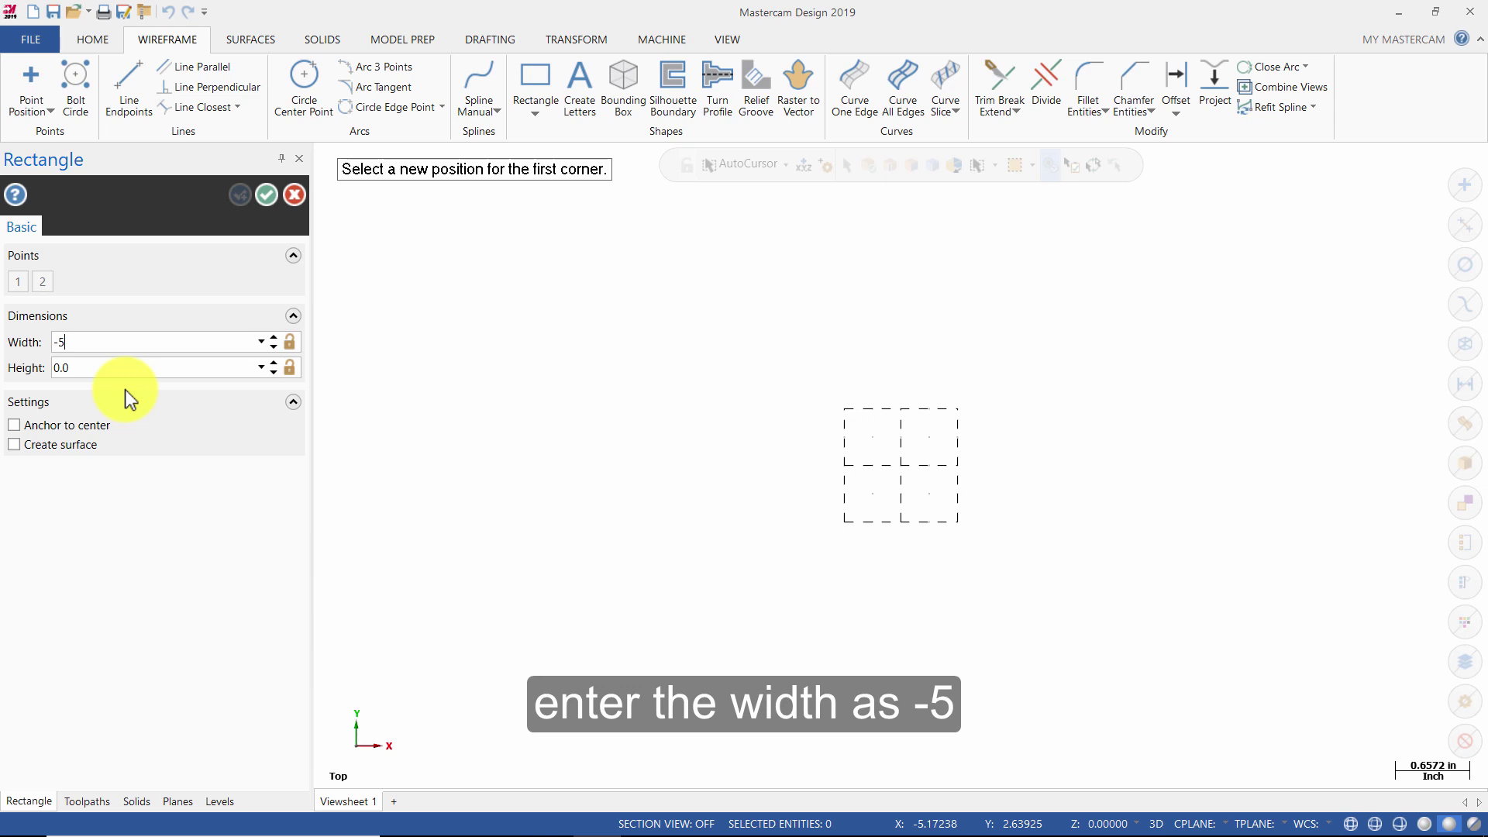
{"action": "left_click", "coordinate": [126, 369]}
{"action": "type", "text": "1.625"}
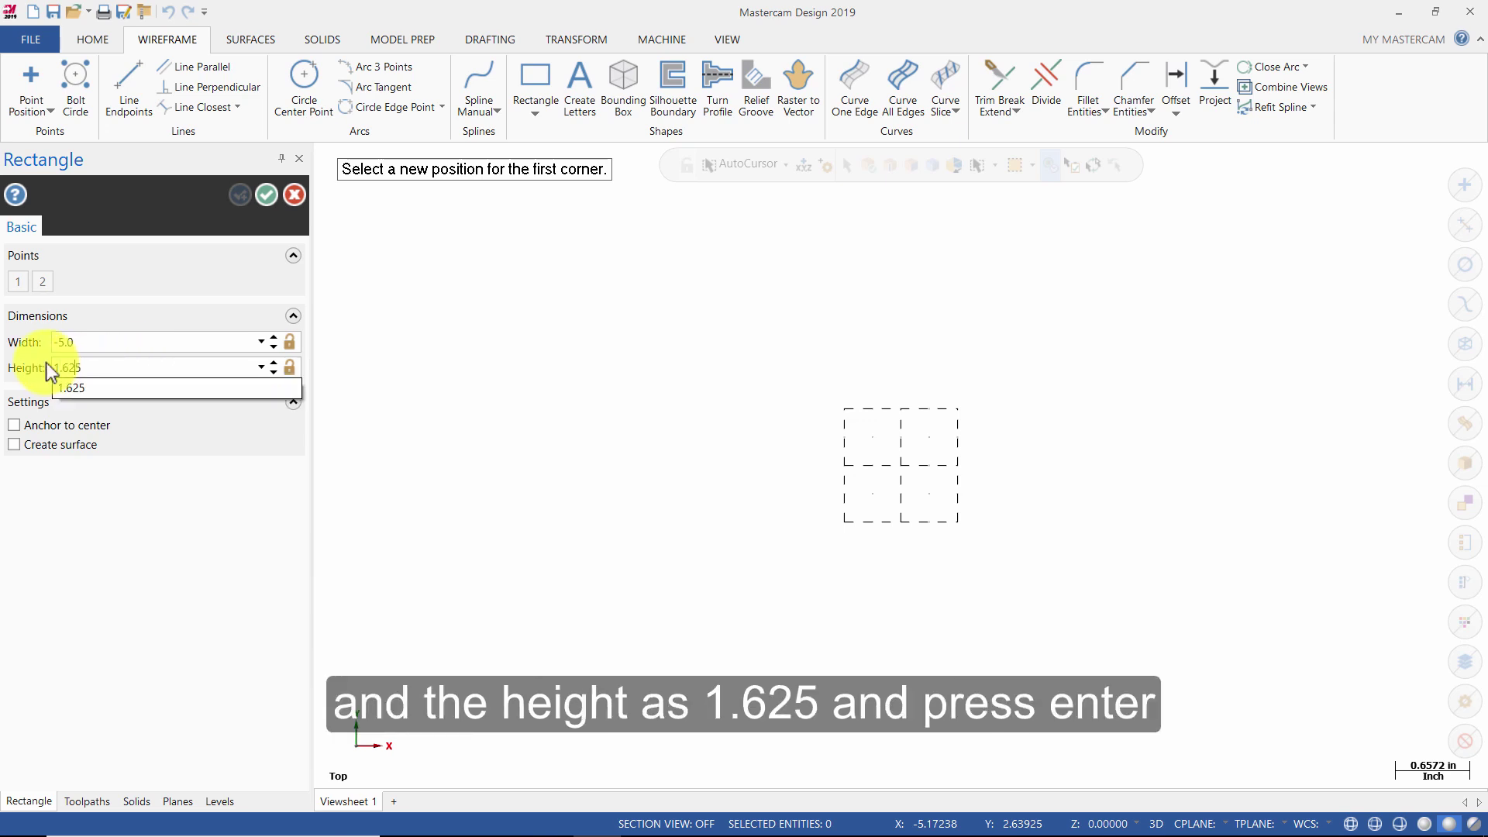
{"action": "key", "text": "Return"}
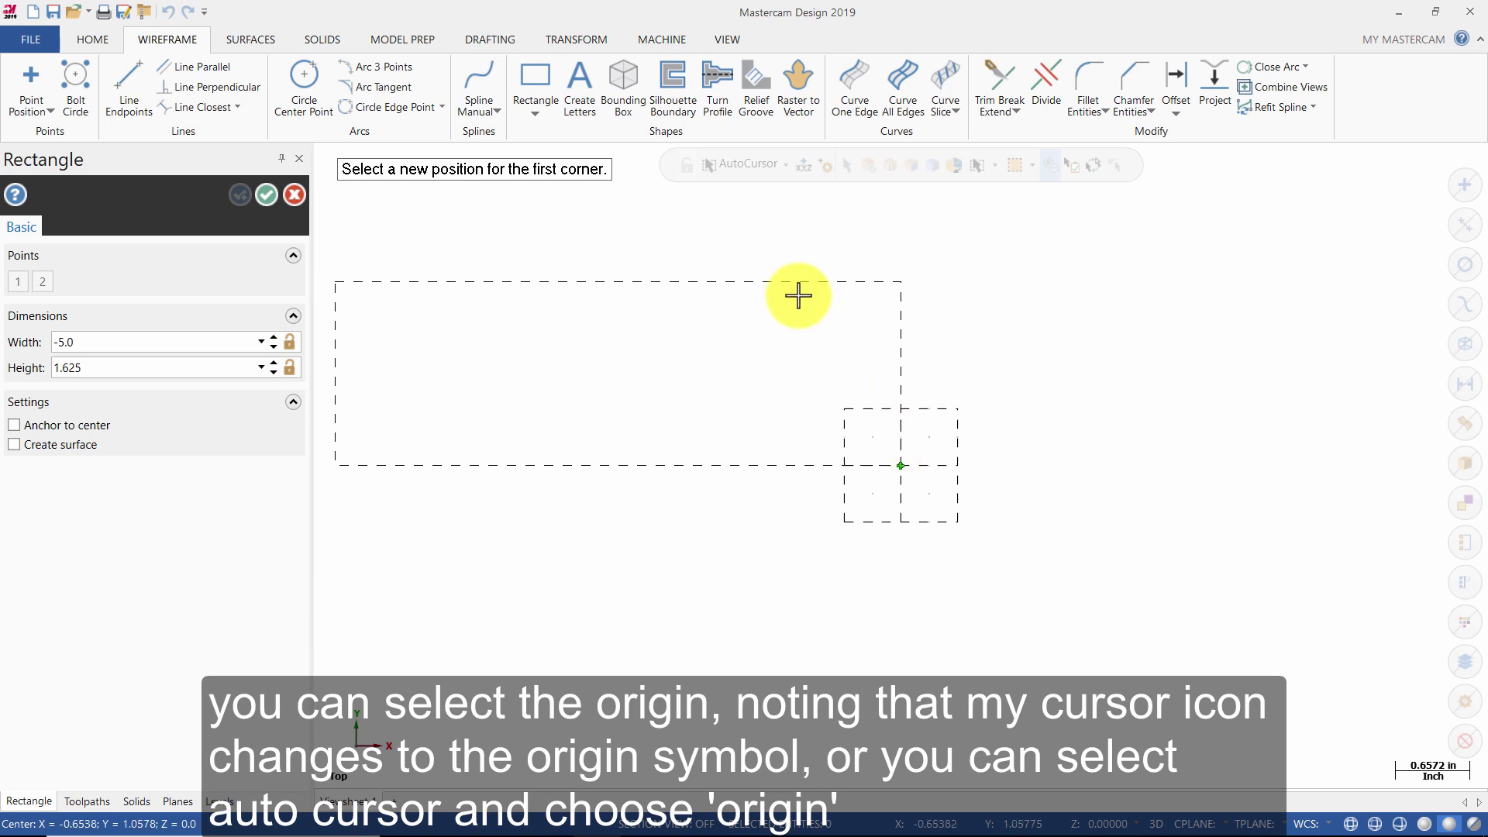
Anchor the rectangle at the origin, accept it, then undo it.
{"action": "left_click", "coordinate": [786, 164]}
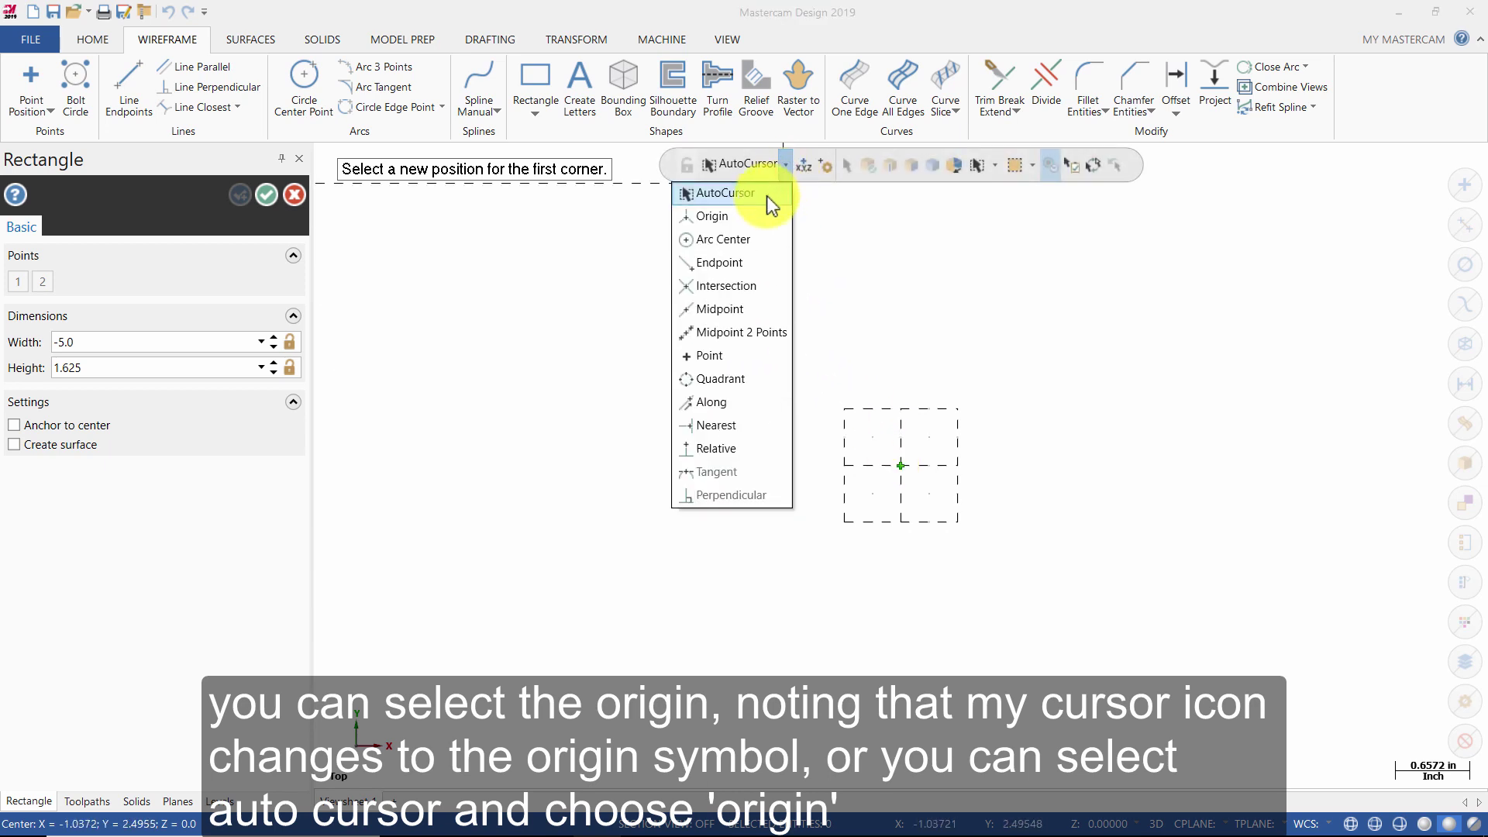
{"action": "left_click", "coordinate": [749, 216]}
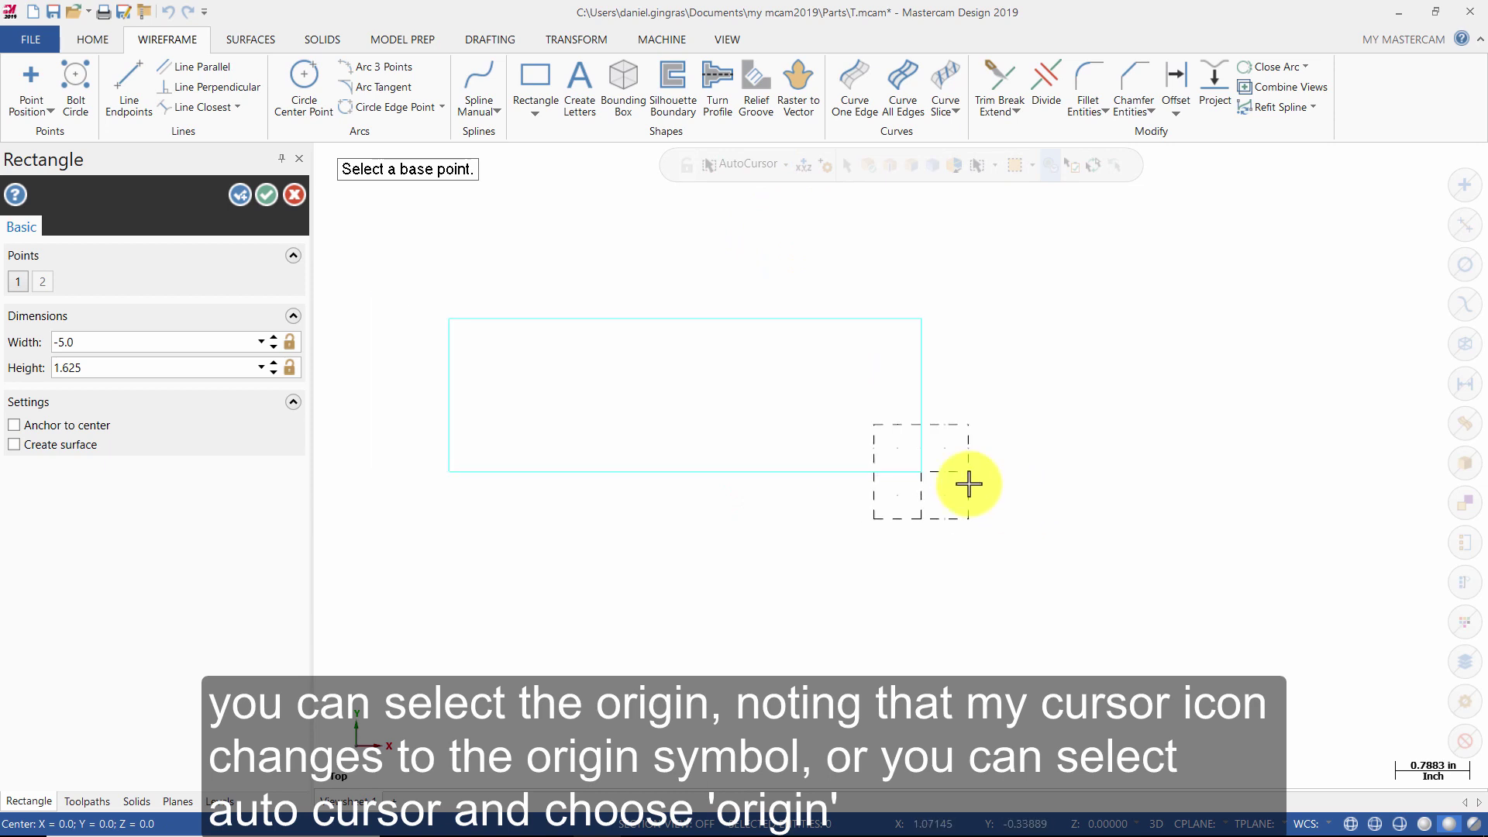
{"action": "left_click", "coordinate": [266, 195]}
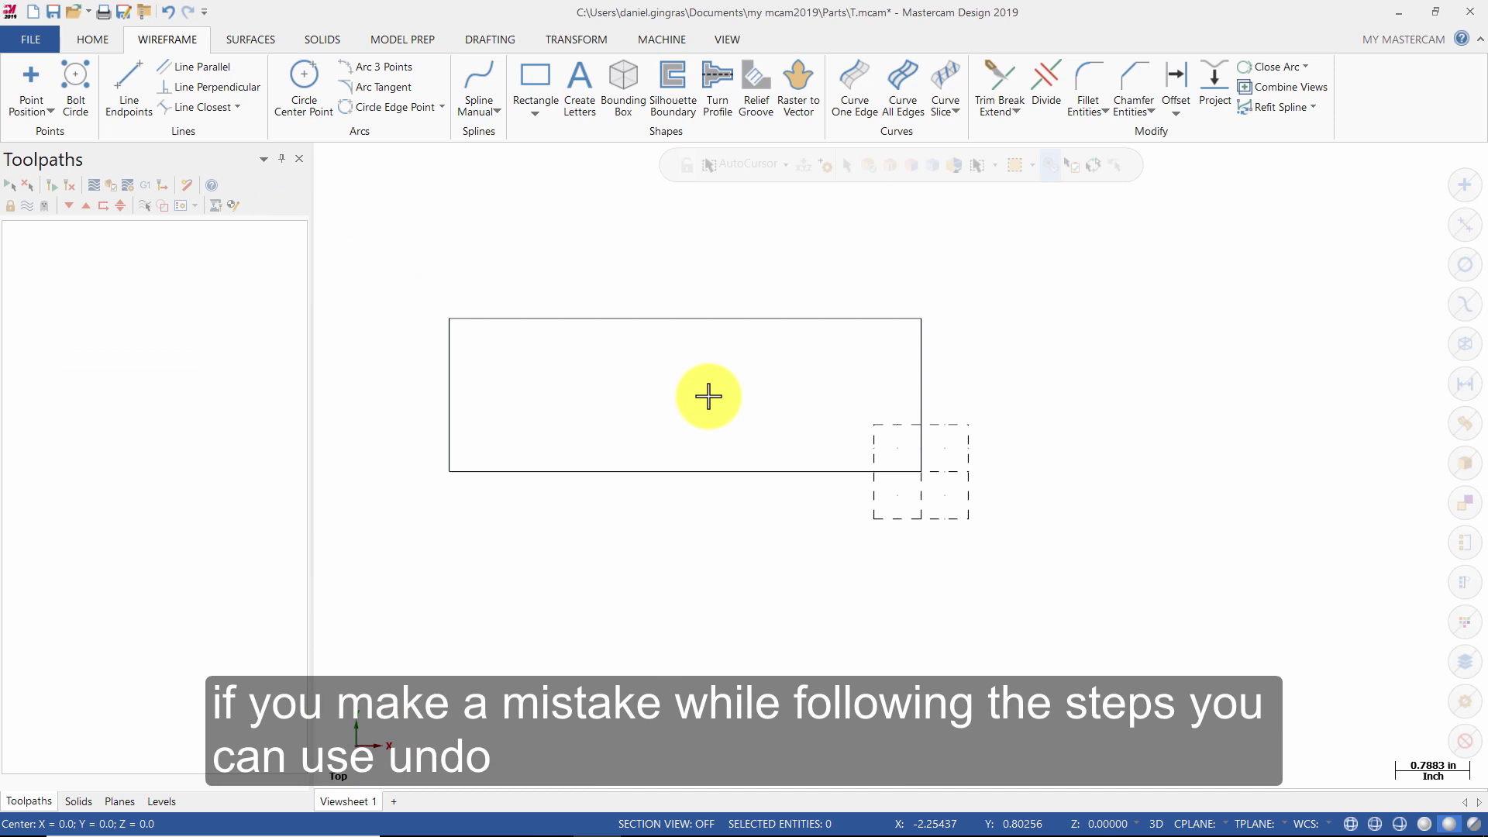
{"action": "left_click", "coordinate": [167, 12]}
Redo the rectangle and add a parallel line 1.375 left of its right edge.
{"action": "left_click", "coordinate": [188, 12]}
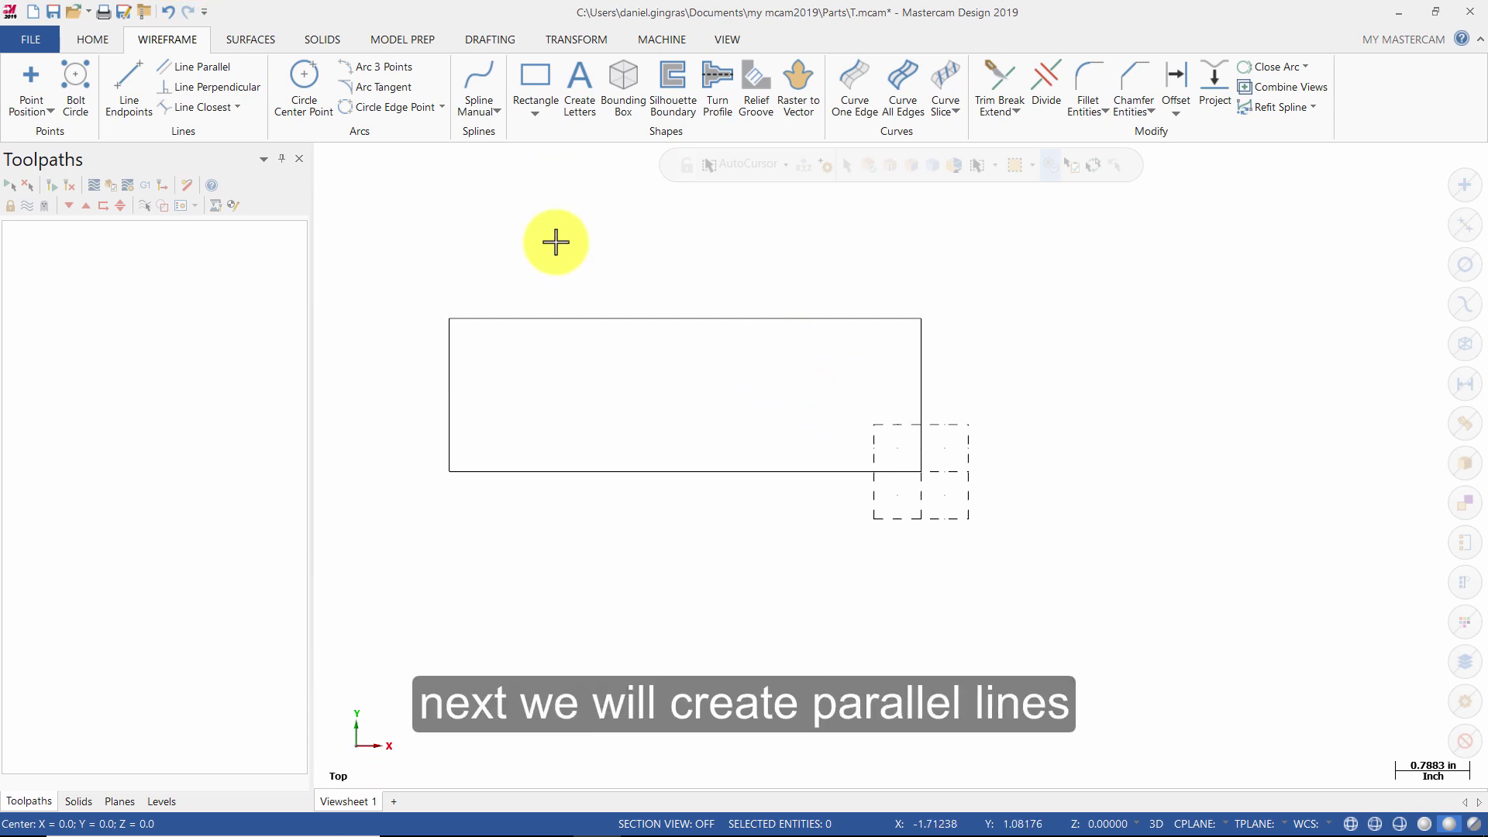
{"action": "left_click", "coordinate": [214, 72]}
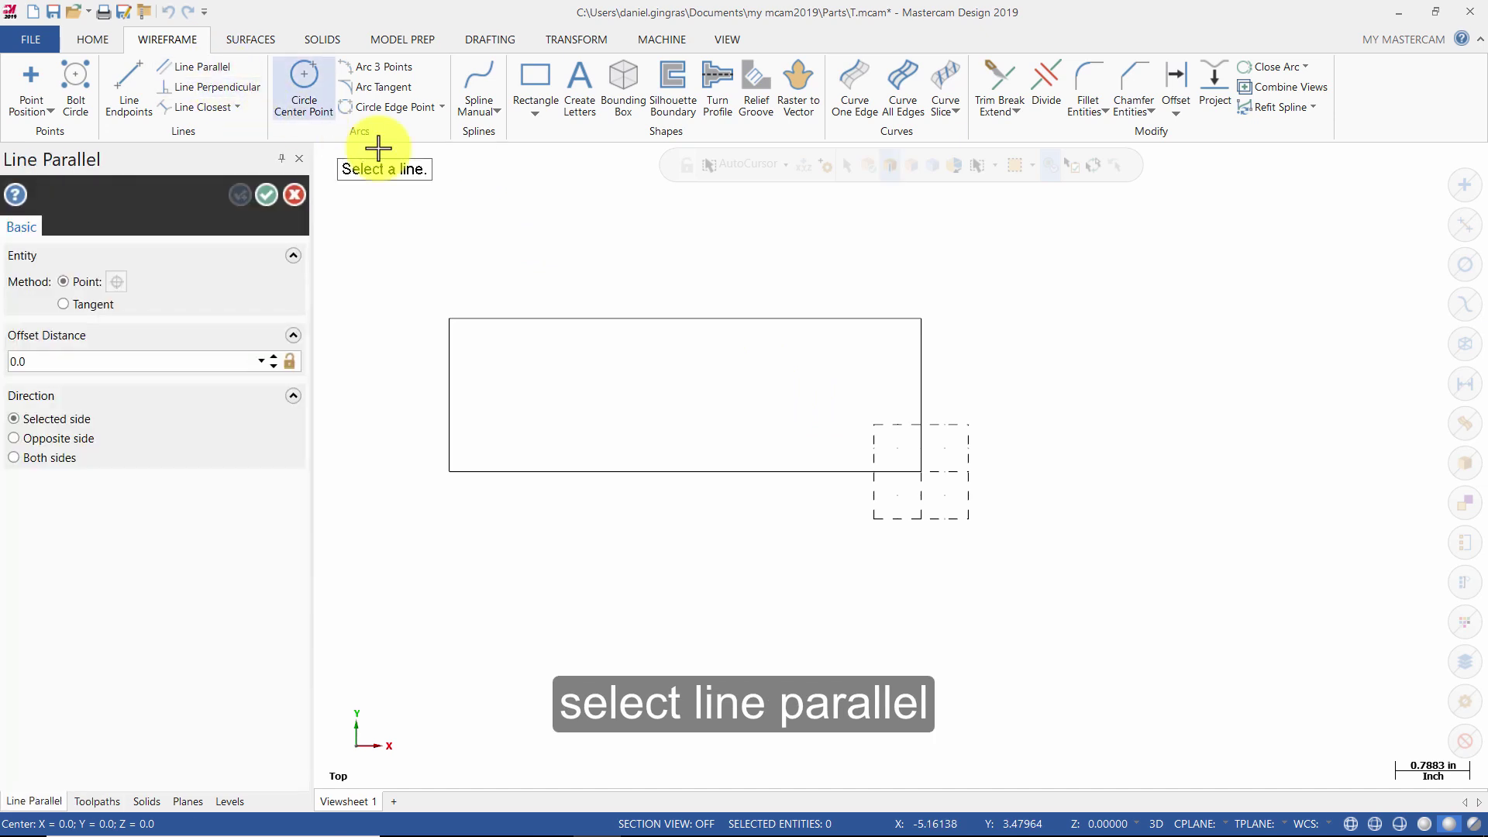
{"action": "left_click", "coordinate": [920, 379]}
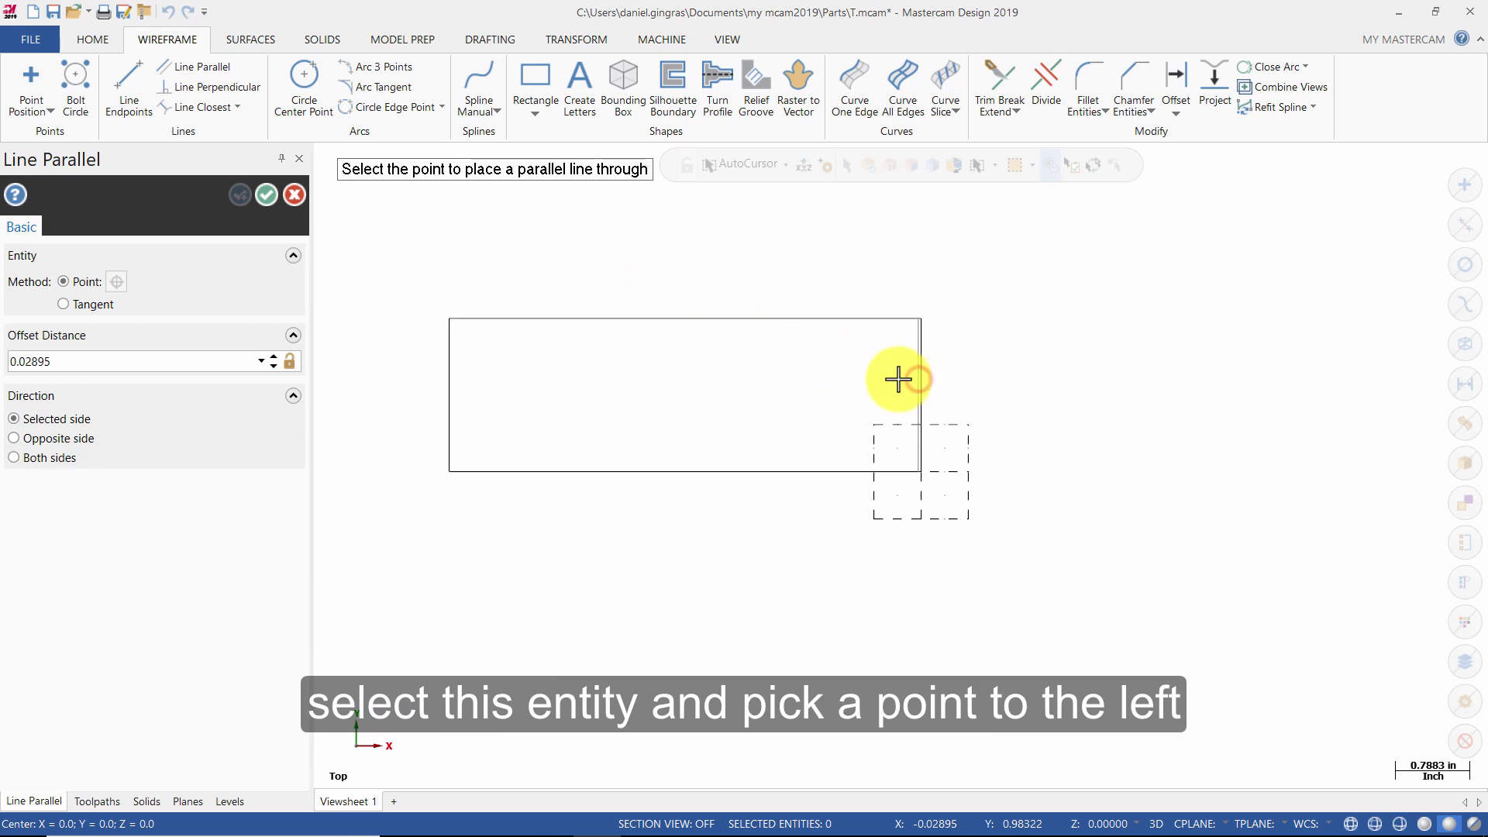
{"action": "left_click", "coordinate": [844, 380]}
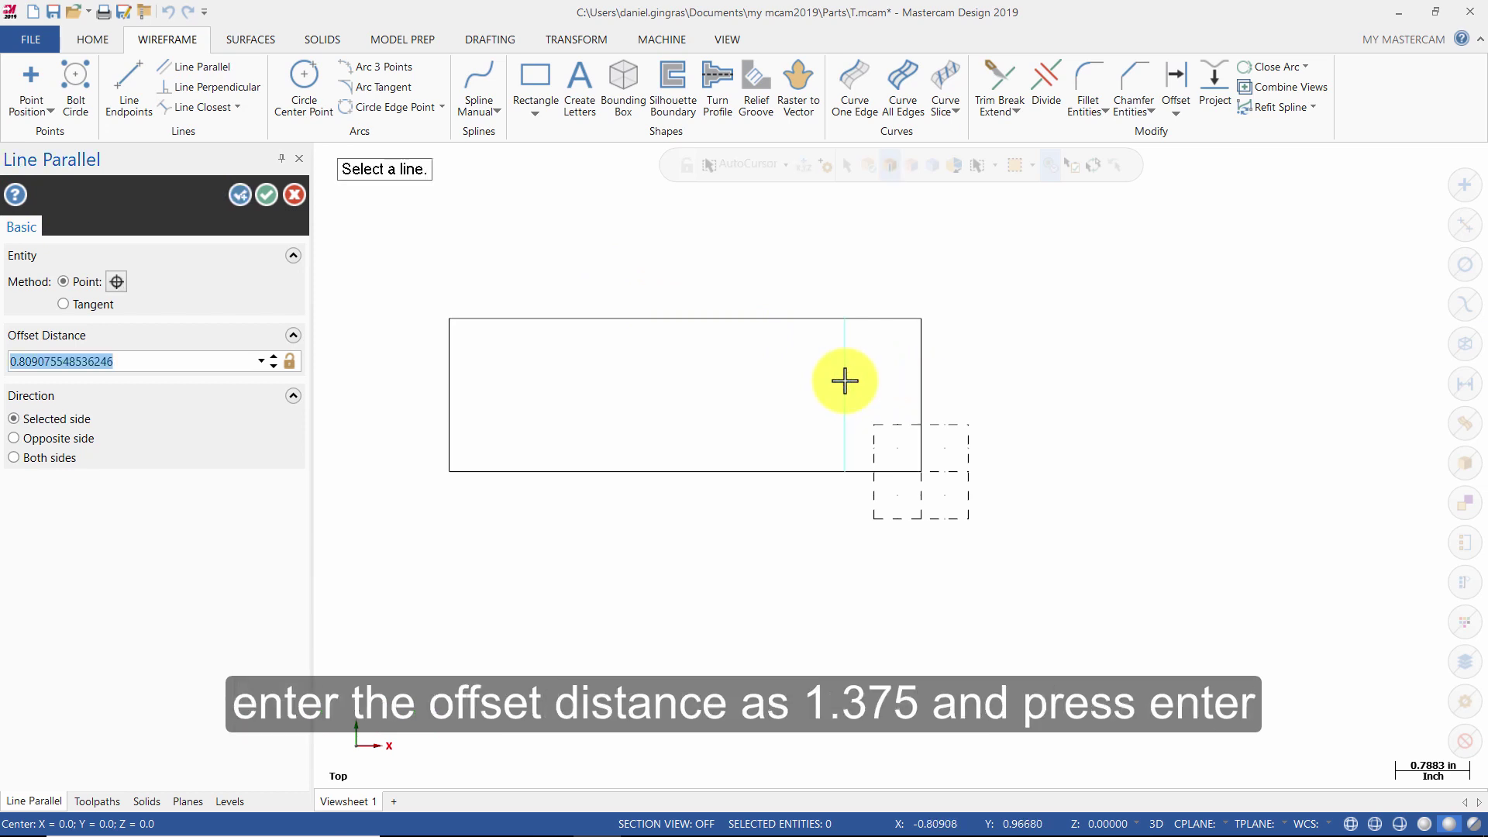
{"action": "type", "text": "1.3"}
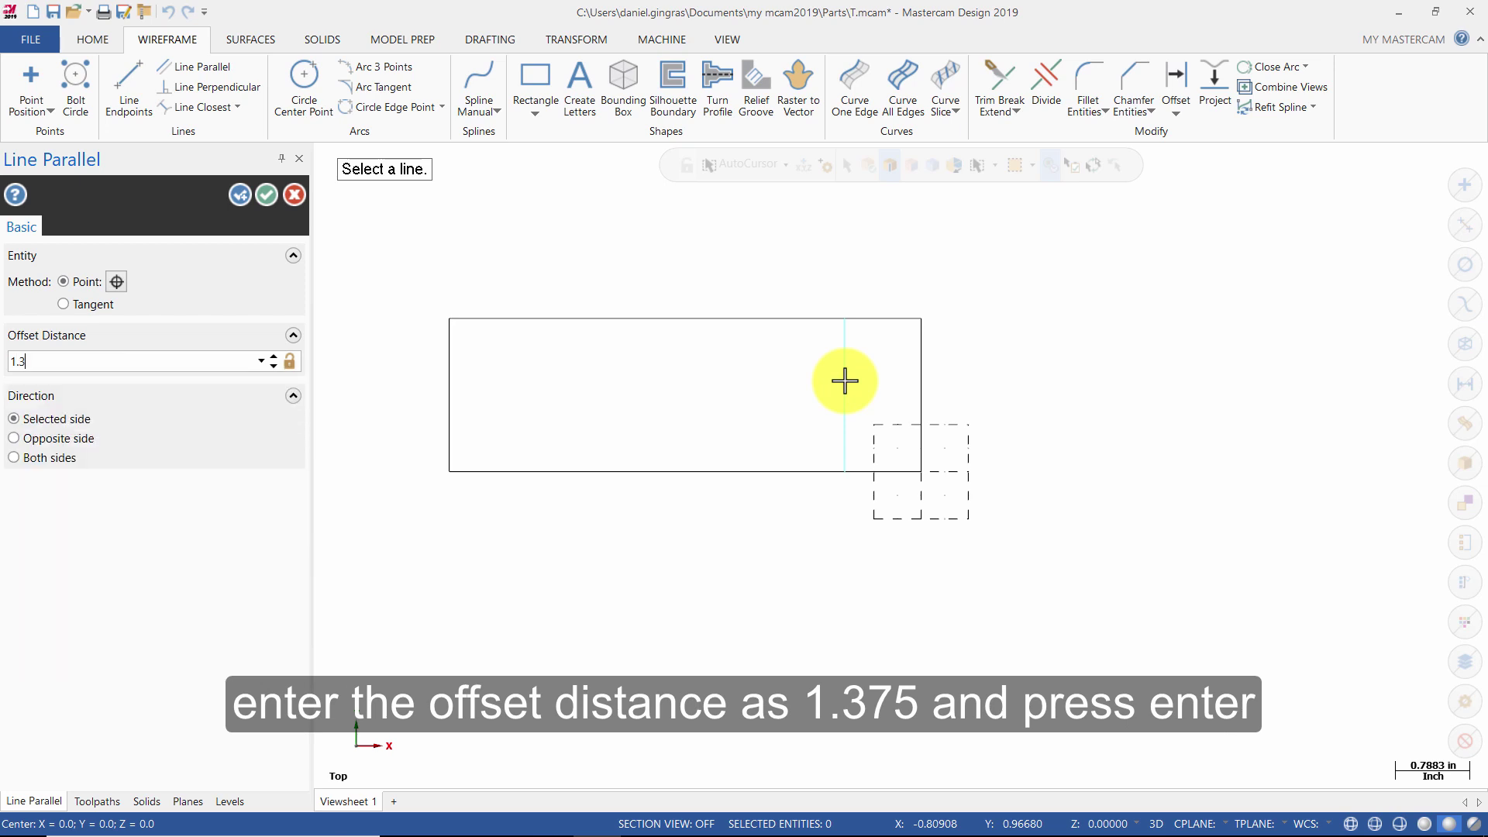
{"action": "type", "text": "75"}
{"action": "key", "text": "Return"}
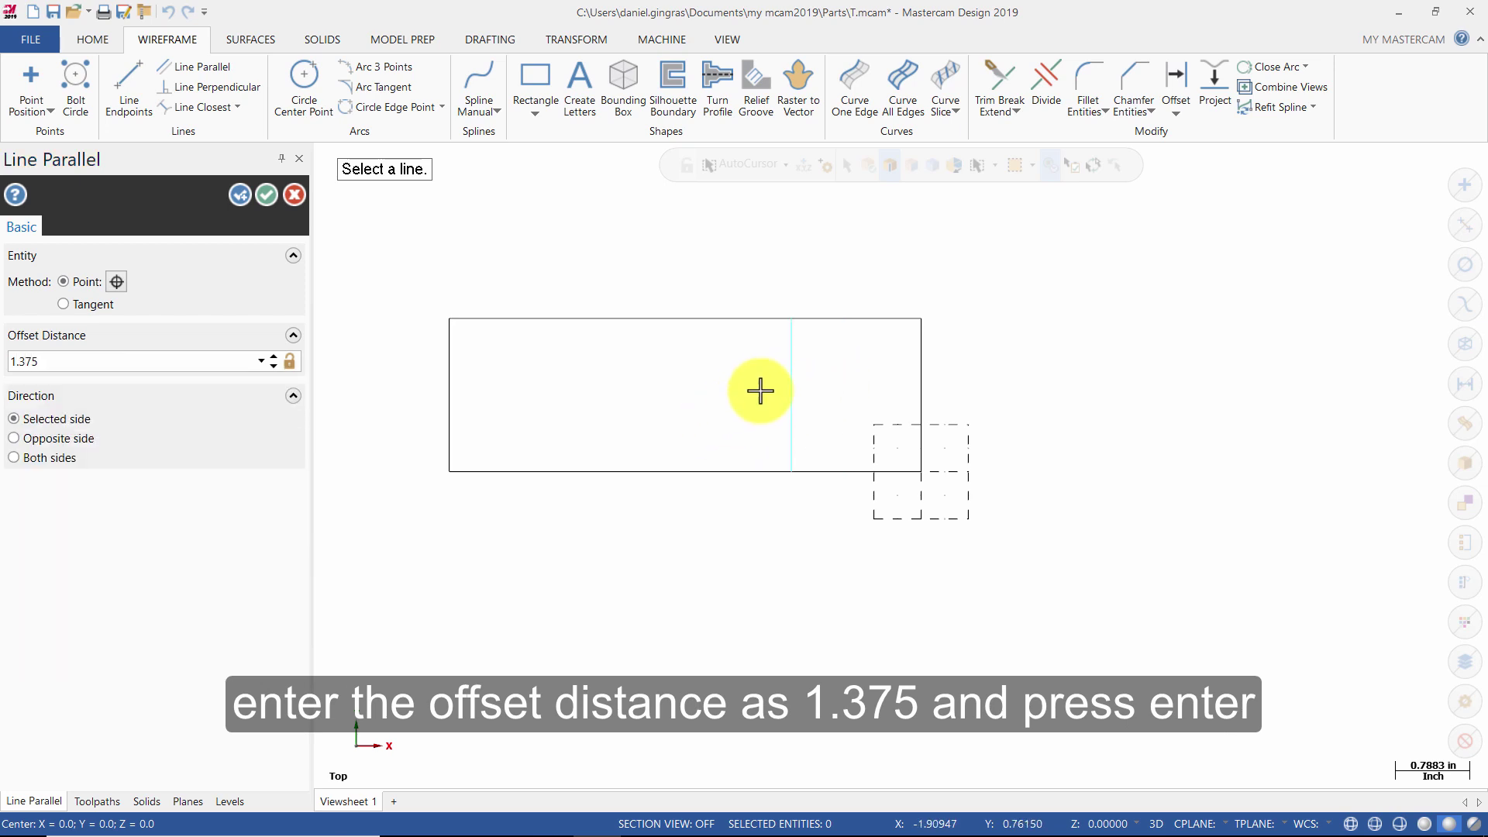
Add a second vertical line 0.375 further left of the first.
{"action": "left_click", "coordinate": [240, 194]}
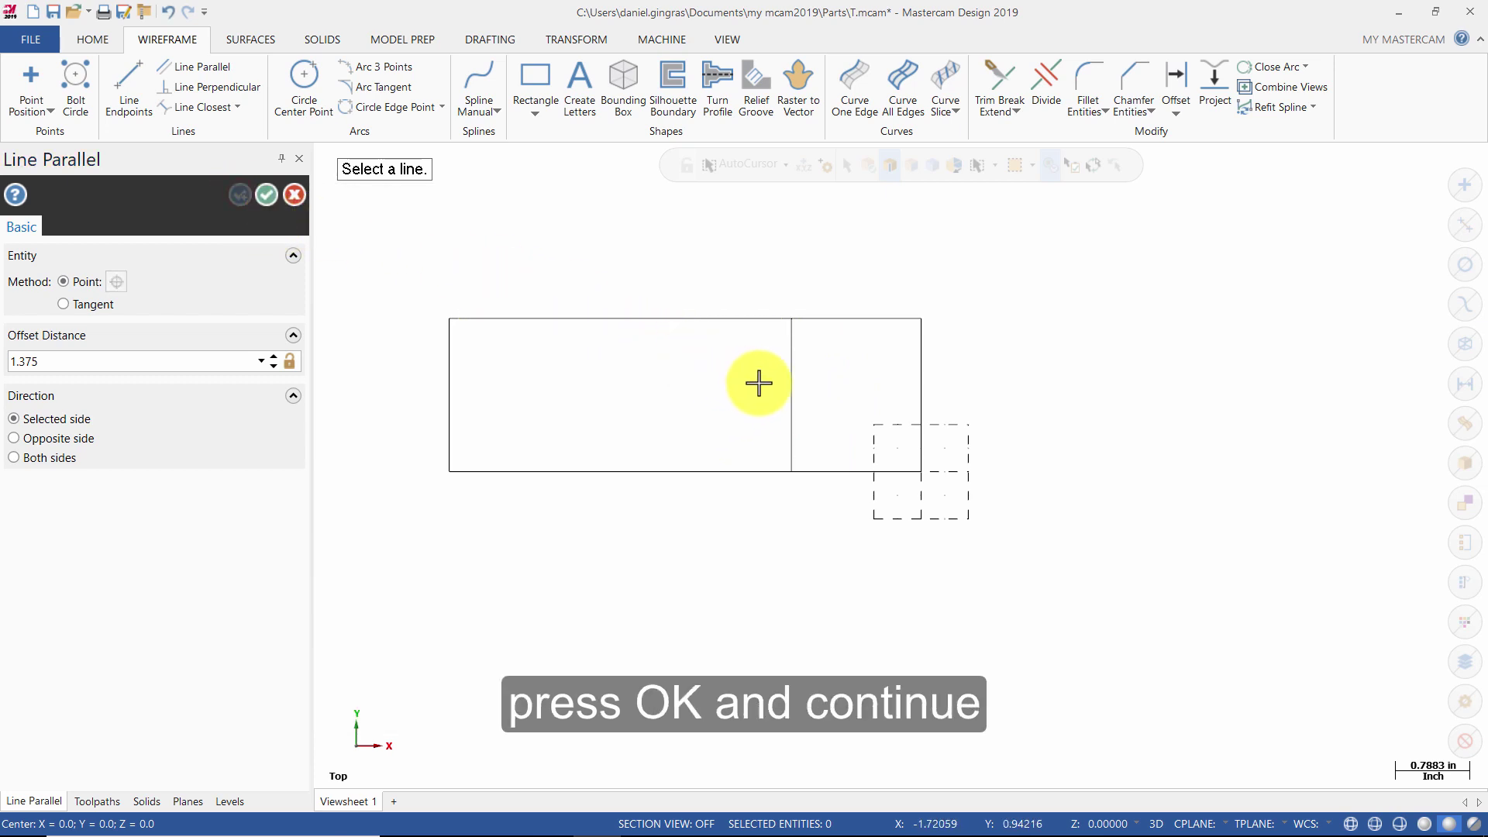
{"action": "left_click", "coordinate": [790, 386]}
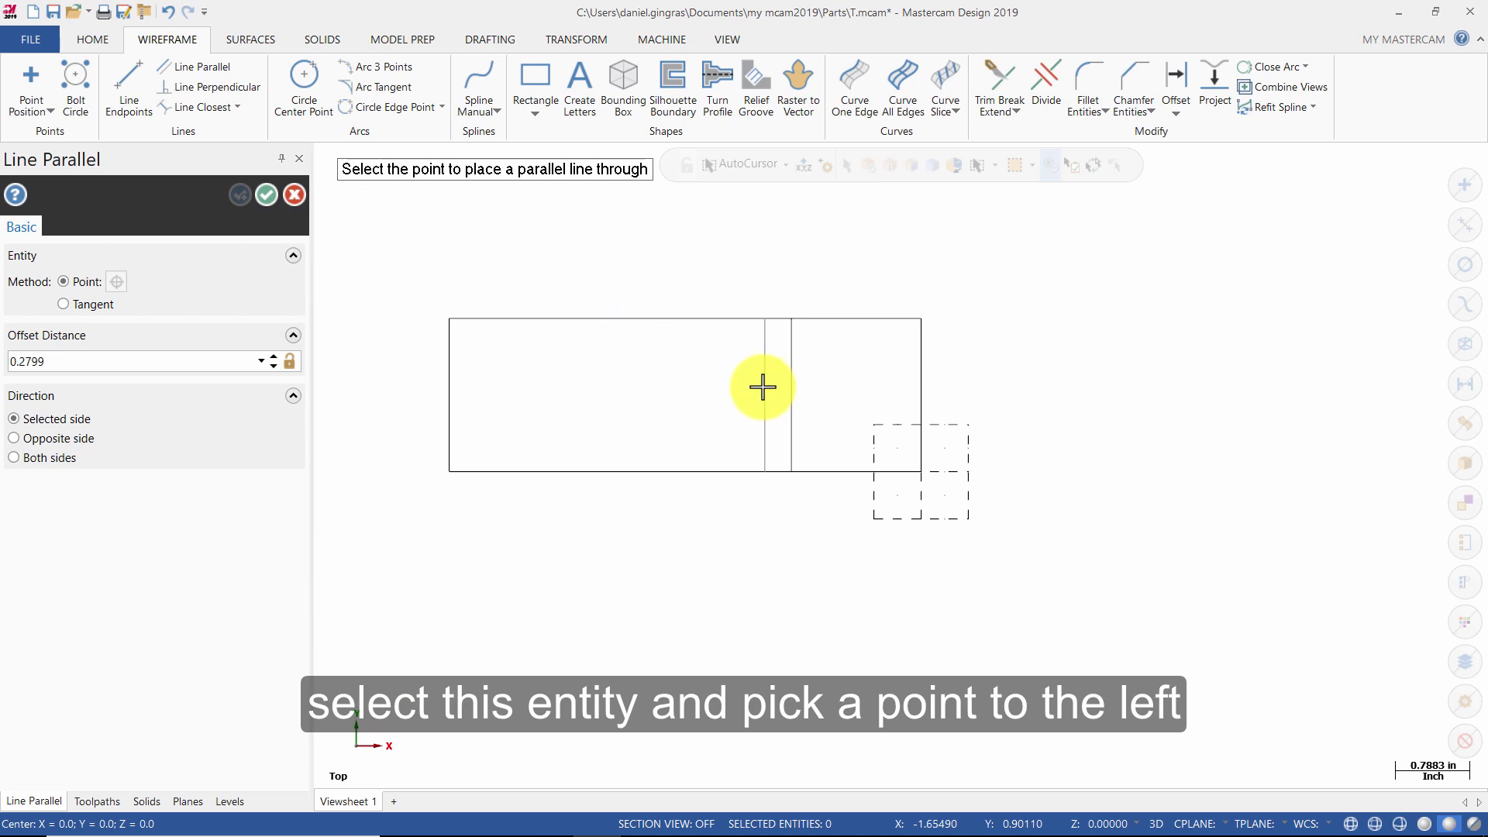
{"action": "left_click", "coordinate": [748, 387]}
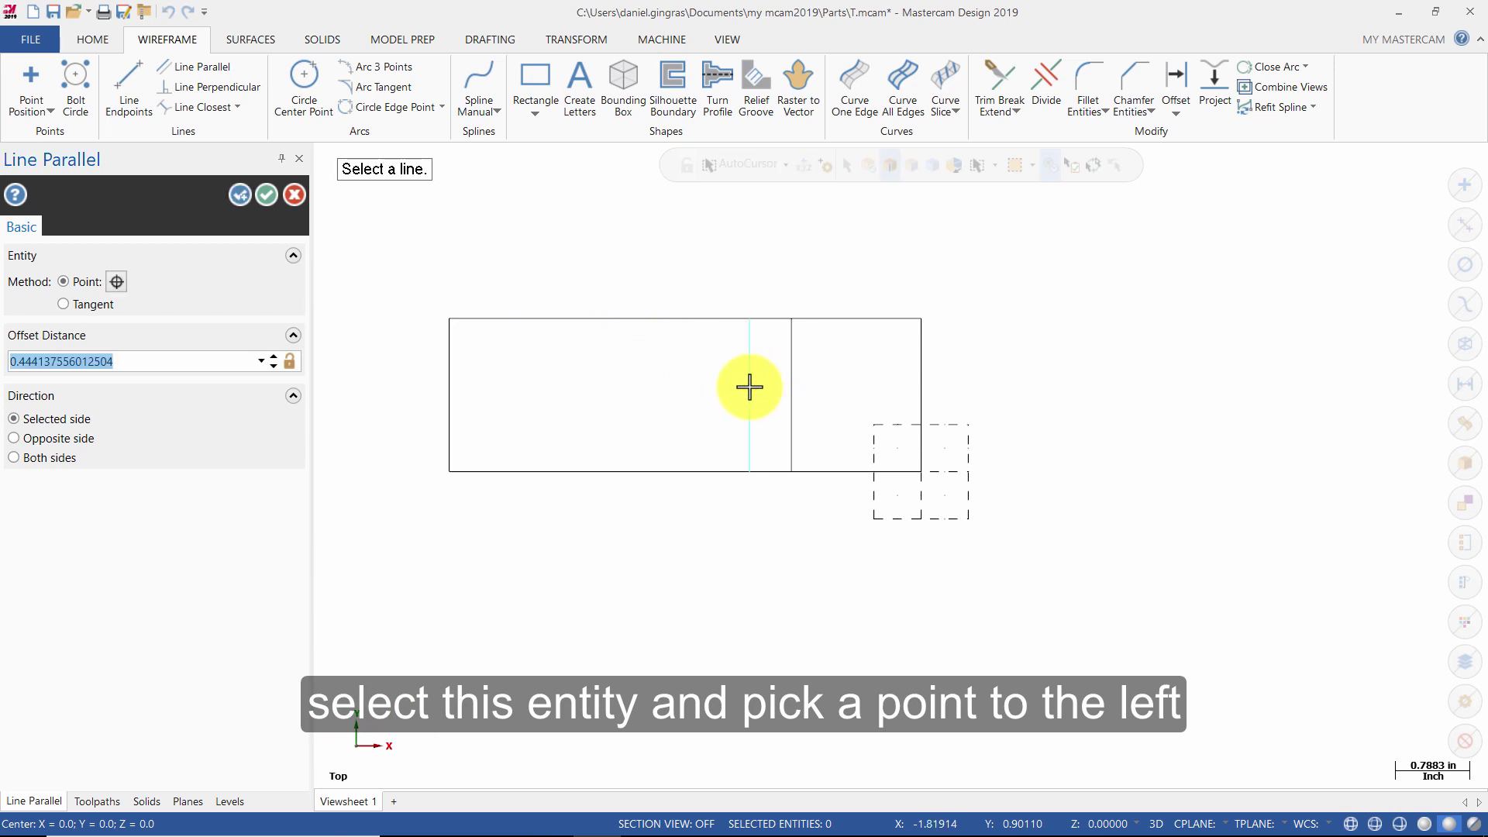
{"action": "type", "text": "."}
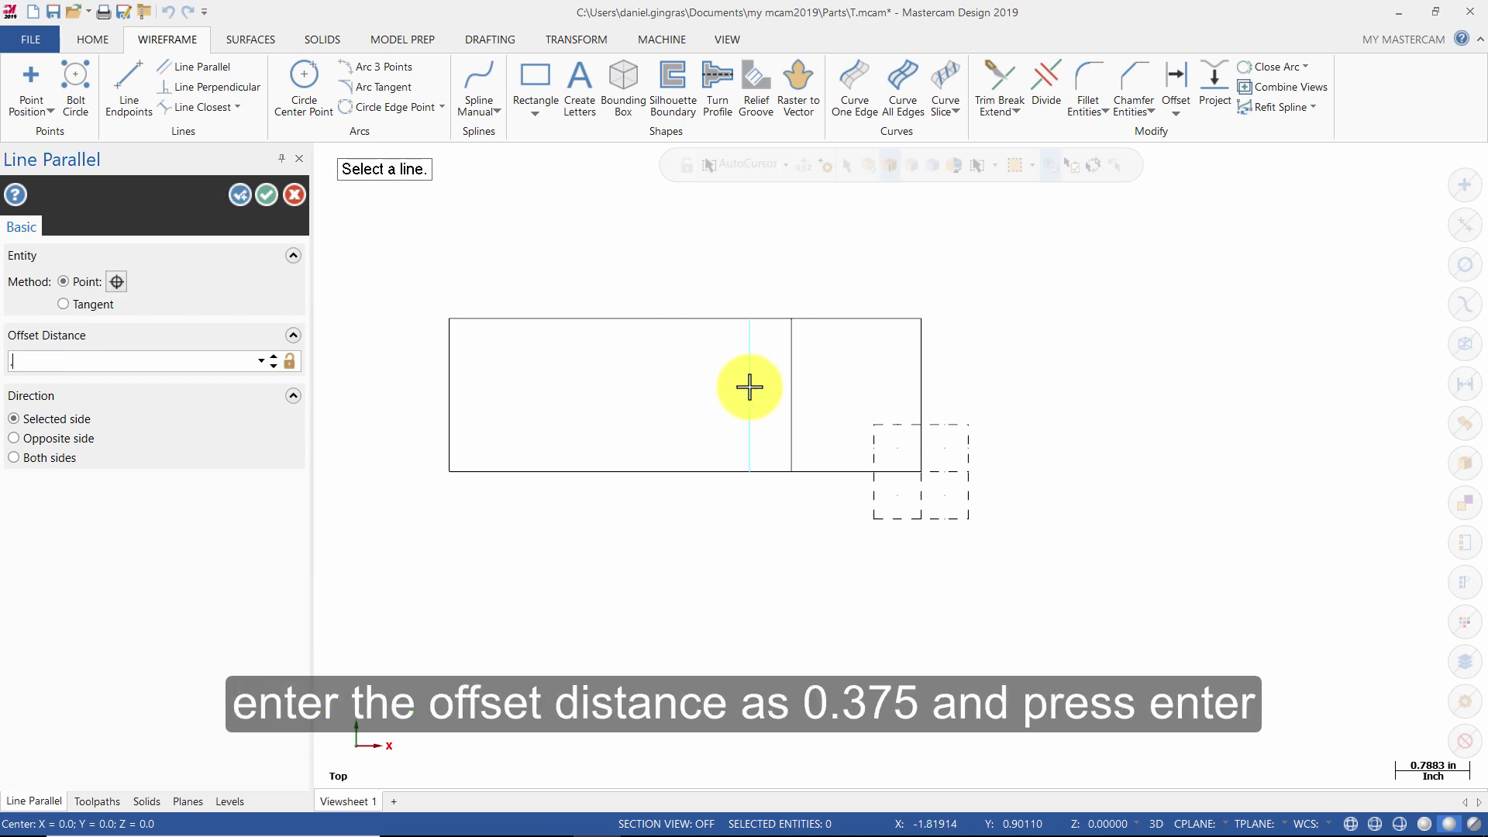
{"action": "type", "text": "375"}
{"action": "key", "text": "Return"}
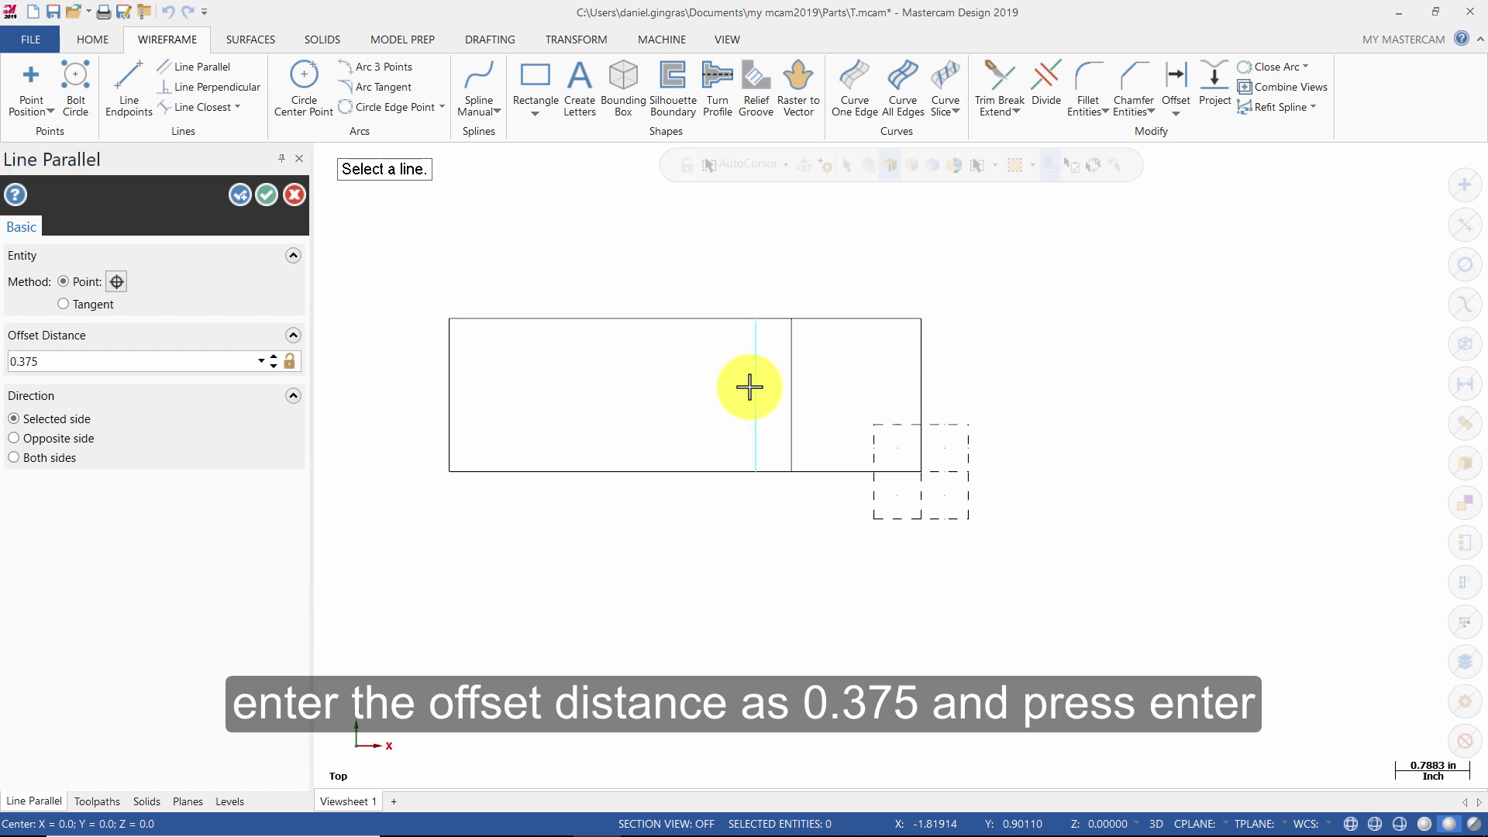
Add parallel lines 3.125 left of the right edge and 1.25 right of the left edge.
{"action": "left_click", "coordinate": [920, 370]}
{"action": "left_click", "coordinate": [853, 367]}
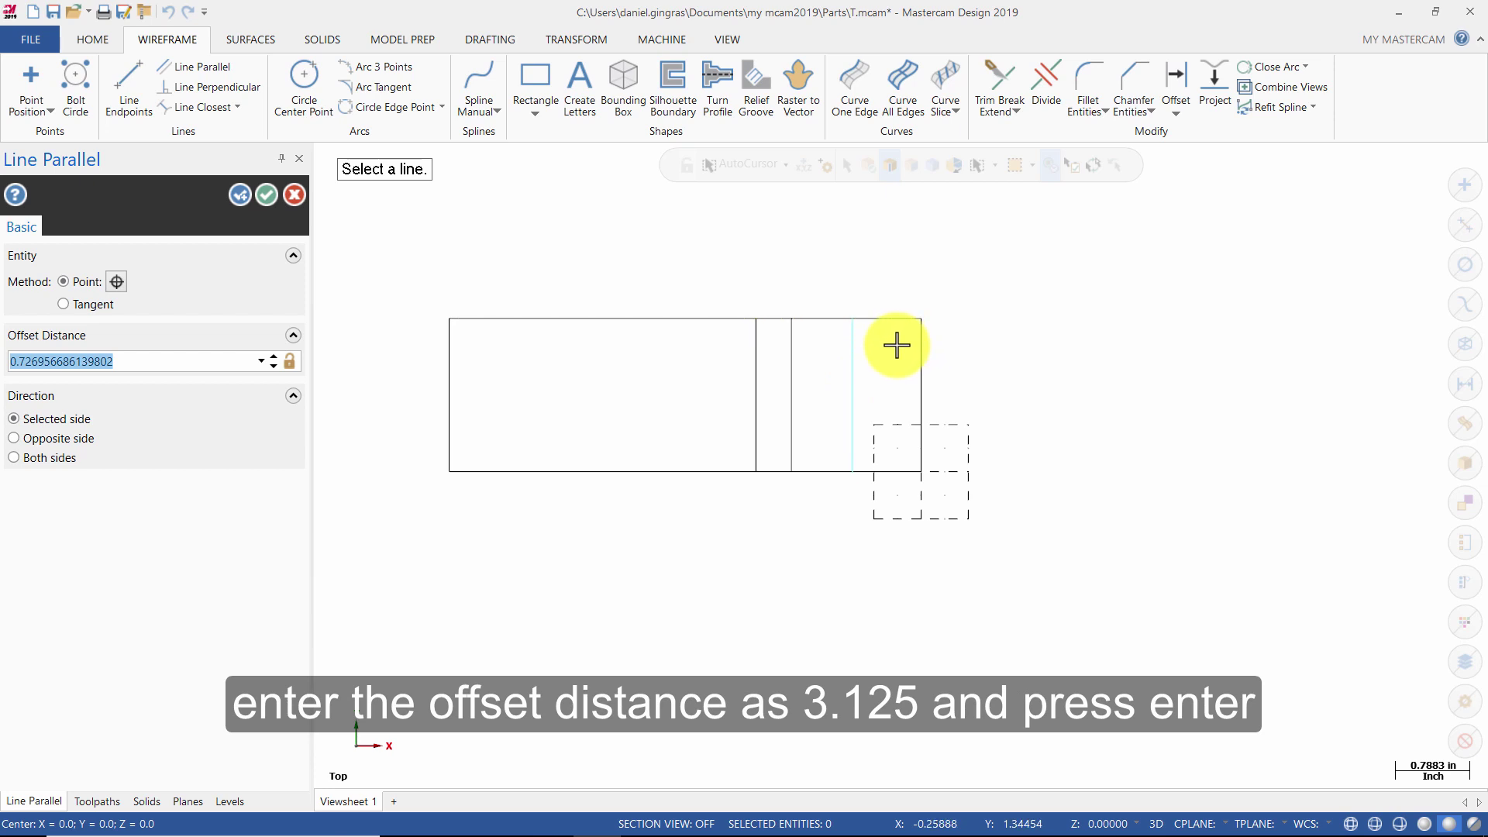
{"action": "type", "text": "3."}
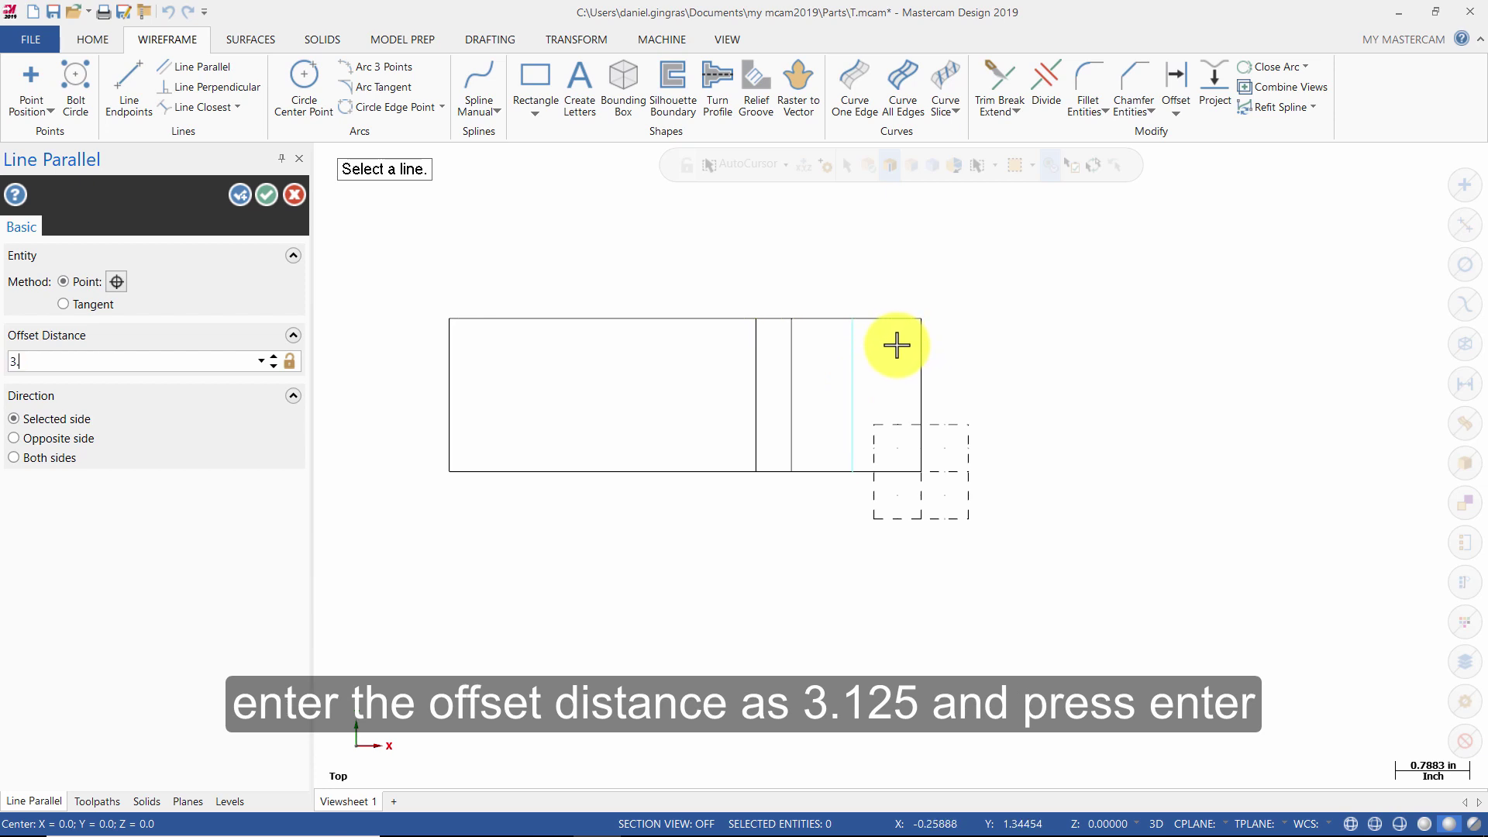
{"action": "type", "text": "125"}
{"action": "key", "text": "Return"}
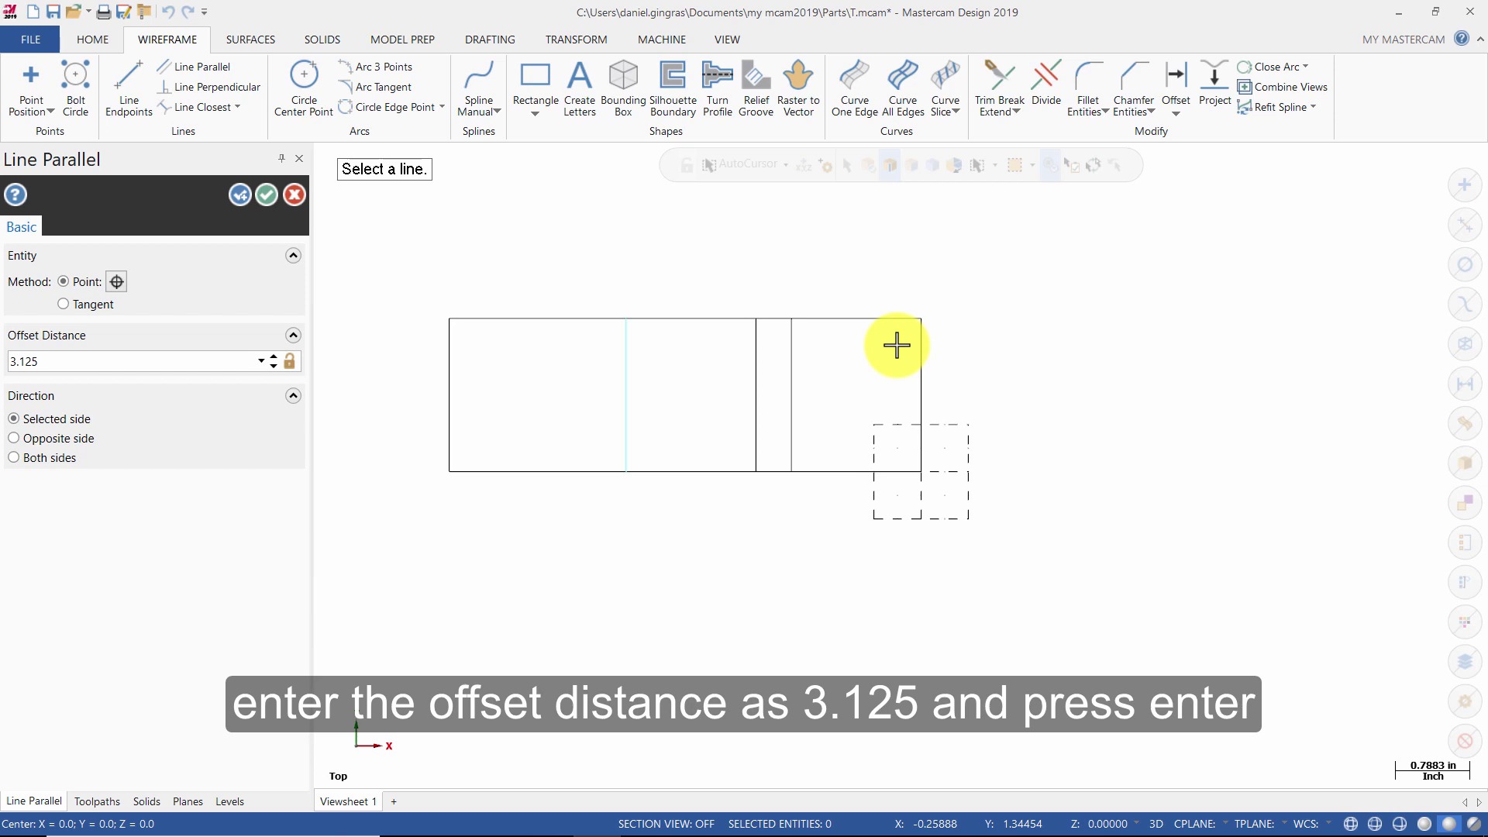
{"action": "left_click", "coordinate": [450, 377]}
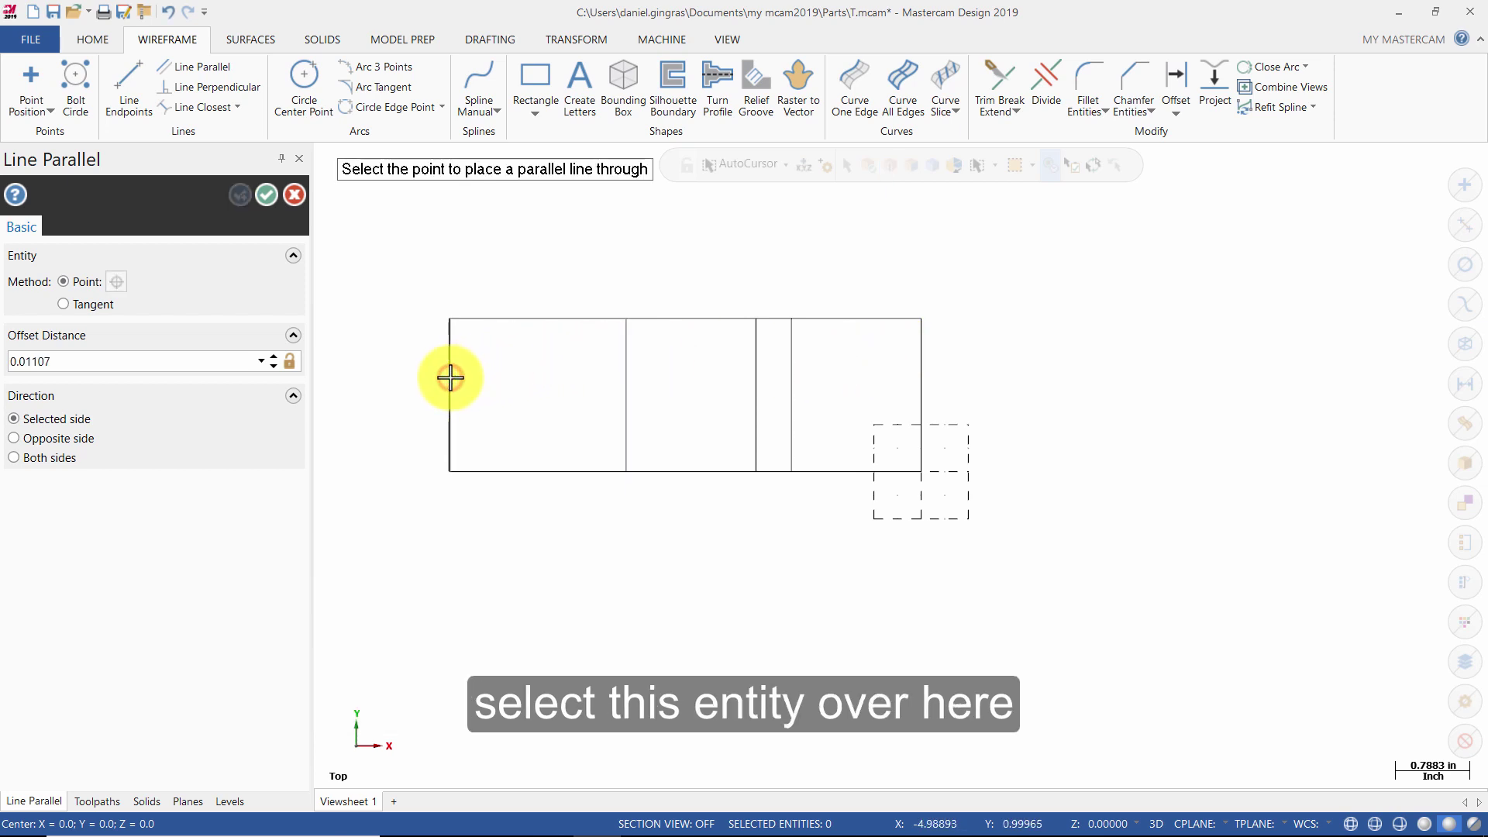
{"action": "left_click", "coordinate": [512, 369]}
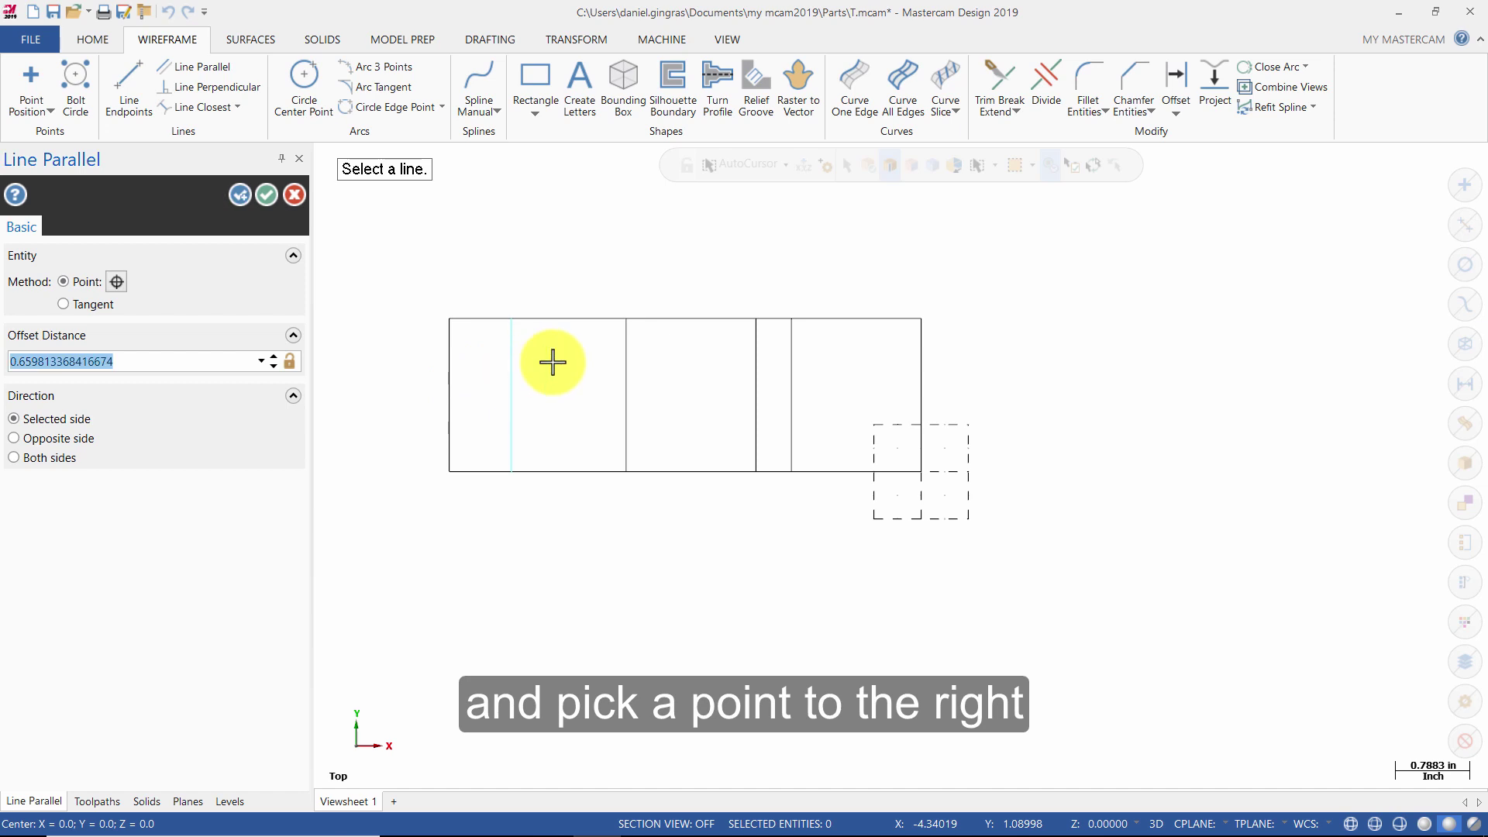
{"action": "type", "text": "1.25"}
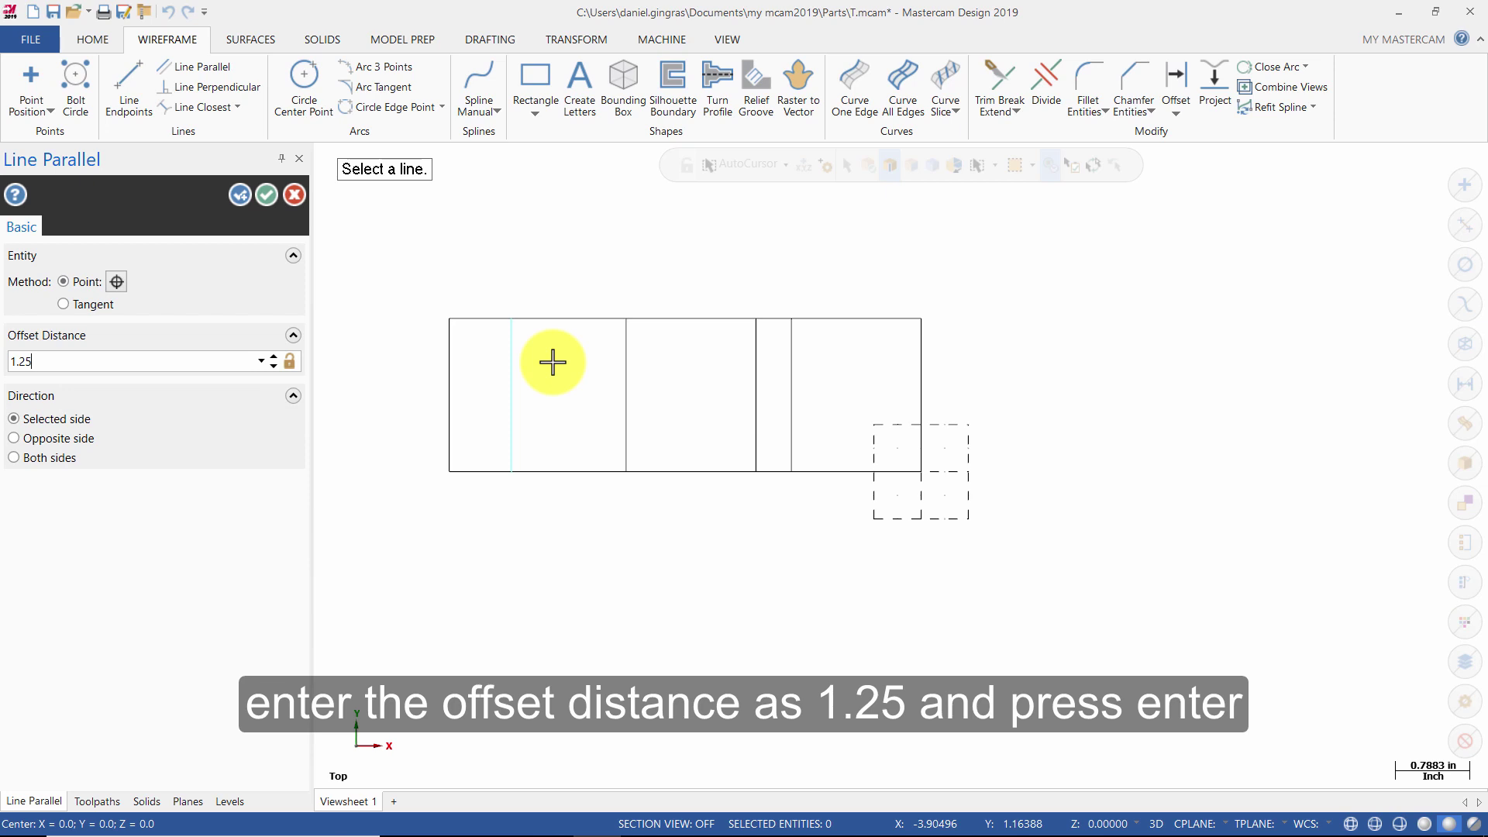
{"action": "key", "text": "Return"}
Offset three horizontal lines 0.625, 0.875 and 1.25 above the bottom edge.
{"action": "left_click", "coordinate": [502, 470]}
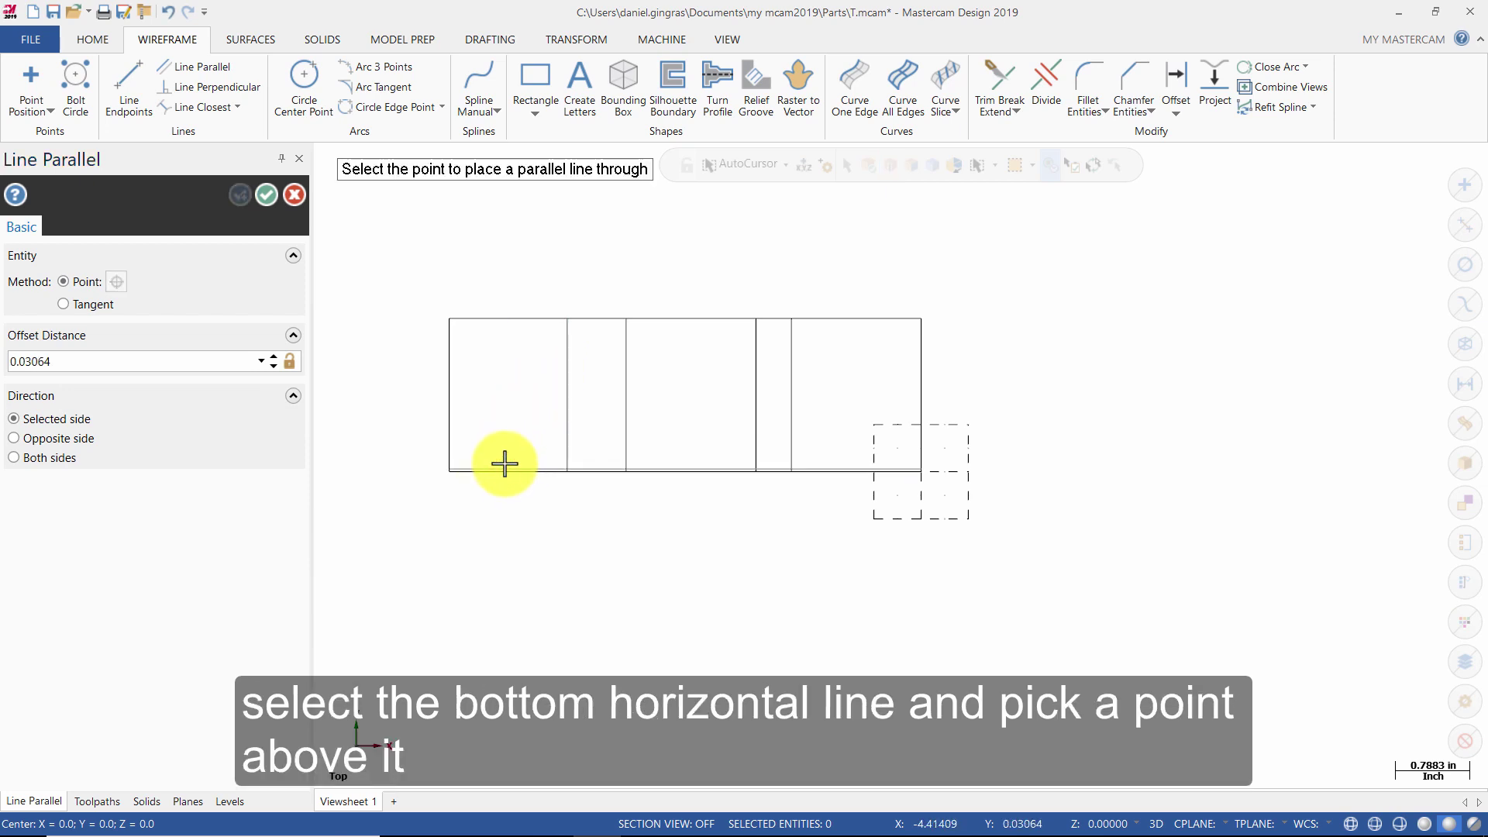
{"action": "left_click", "coordinate": [508, 432]}
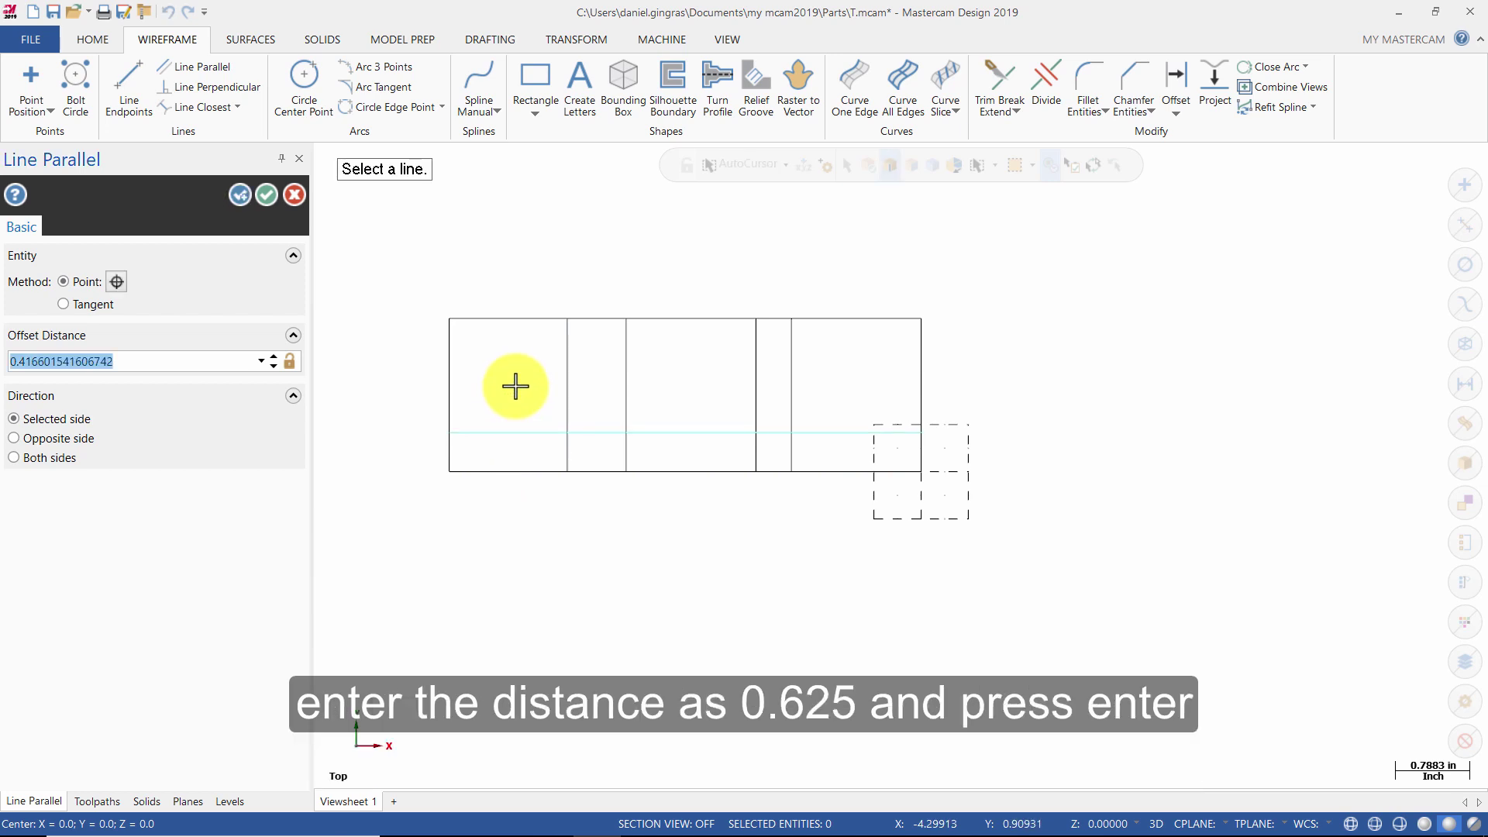
{"action": "type", "text": ".625"}
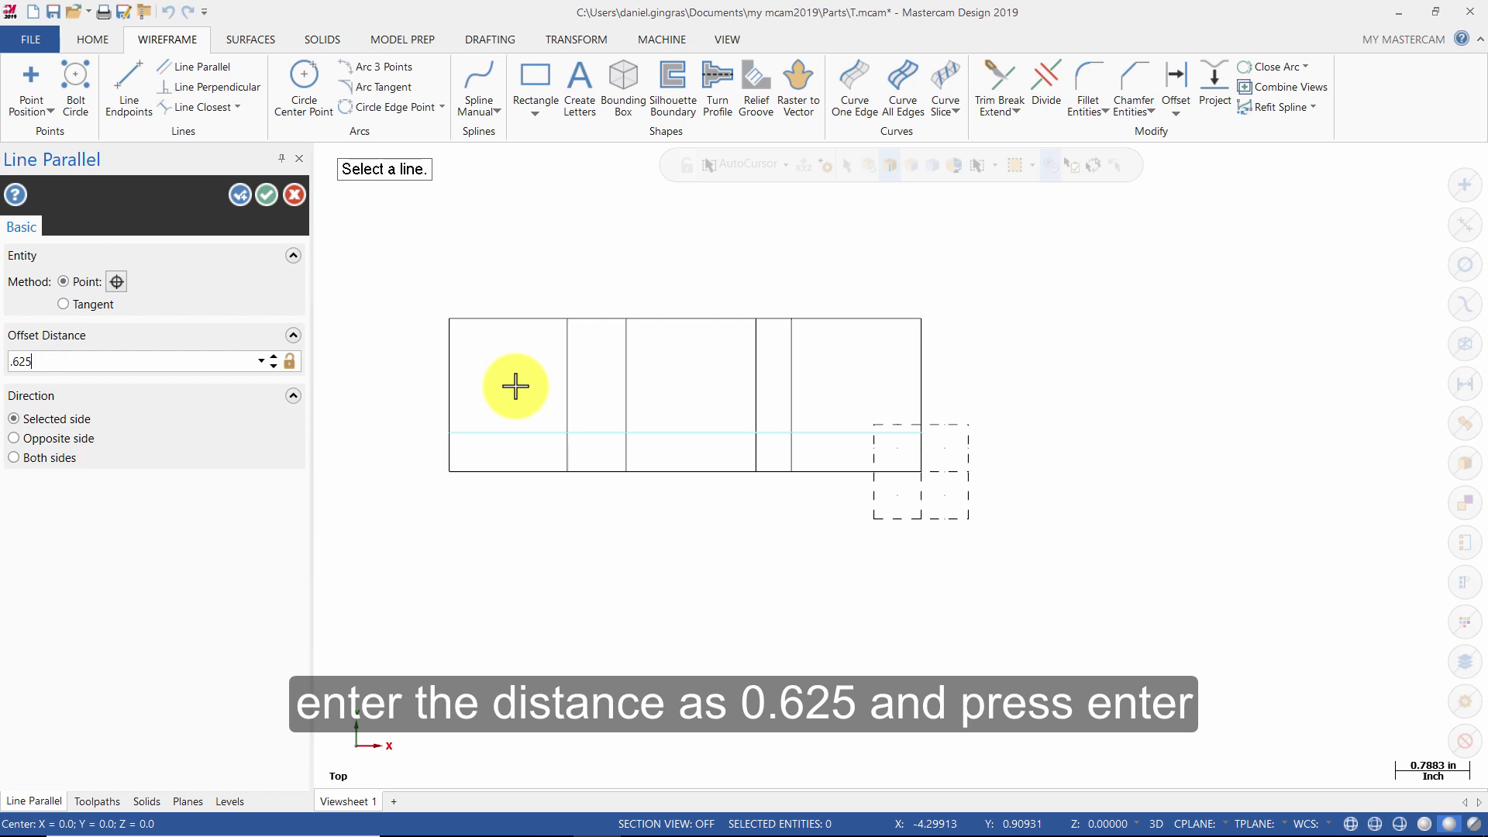
{"action": "key", "text": "Return"}
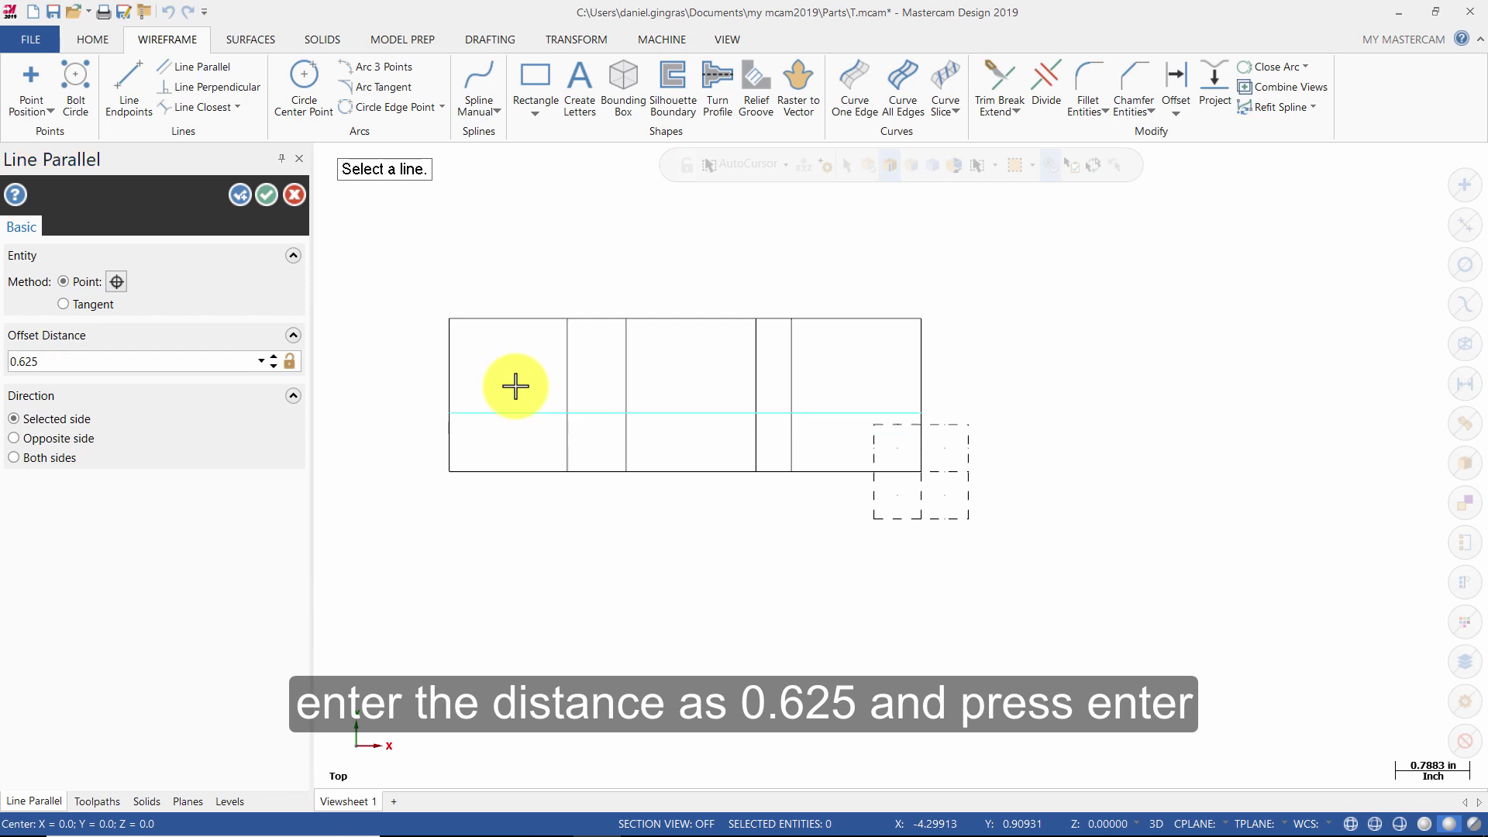
{"action": "left_click", "coordinate": [514, 469]}
{"action": "left_click", "coordinate": [512, 449]}
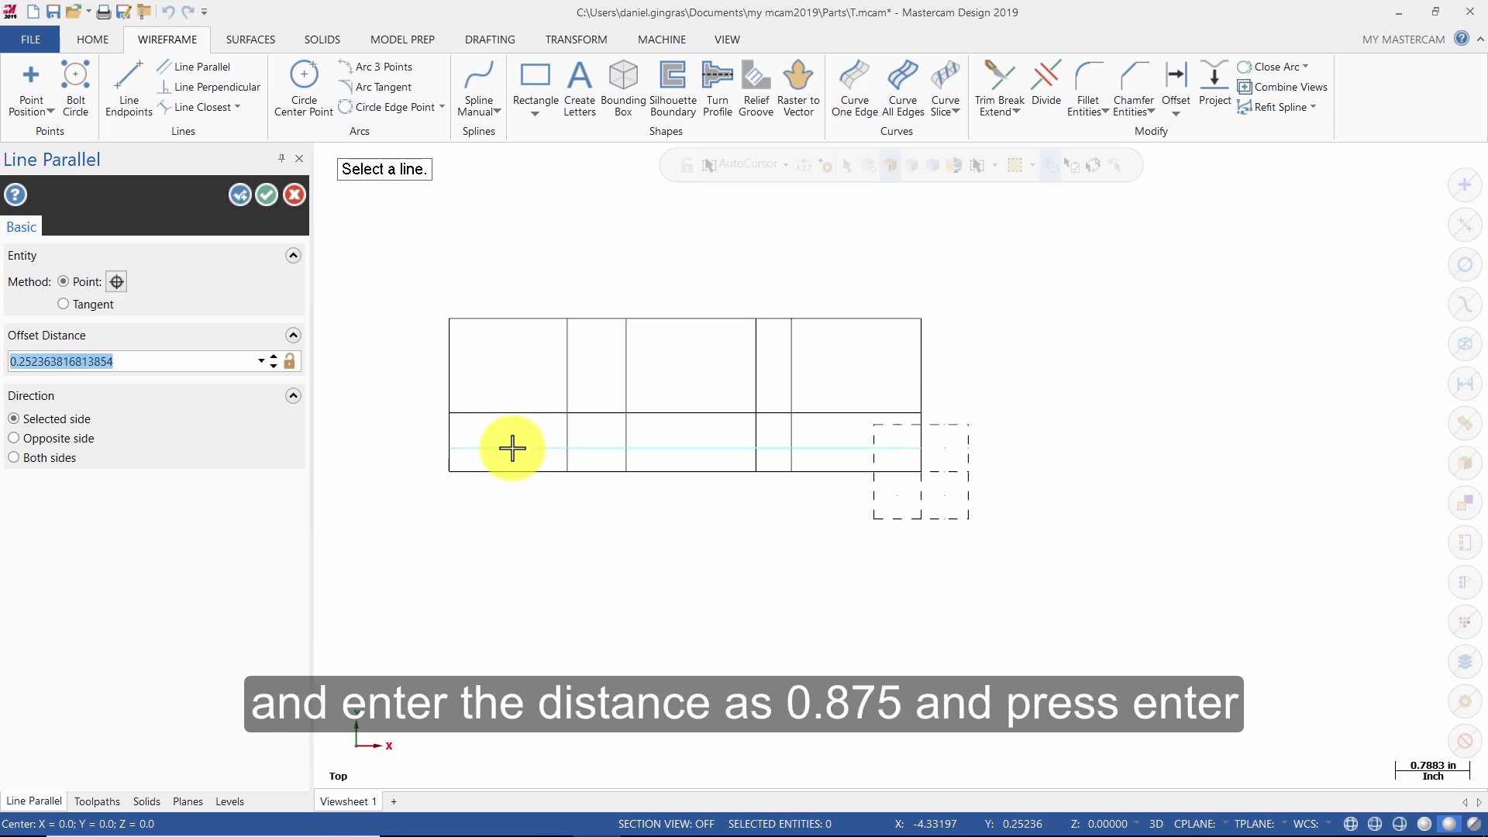
{"action": "type", "text": ".87"}
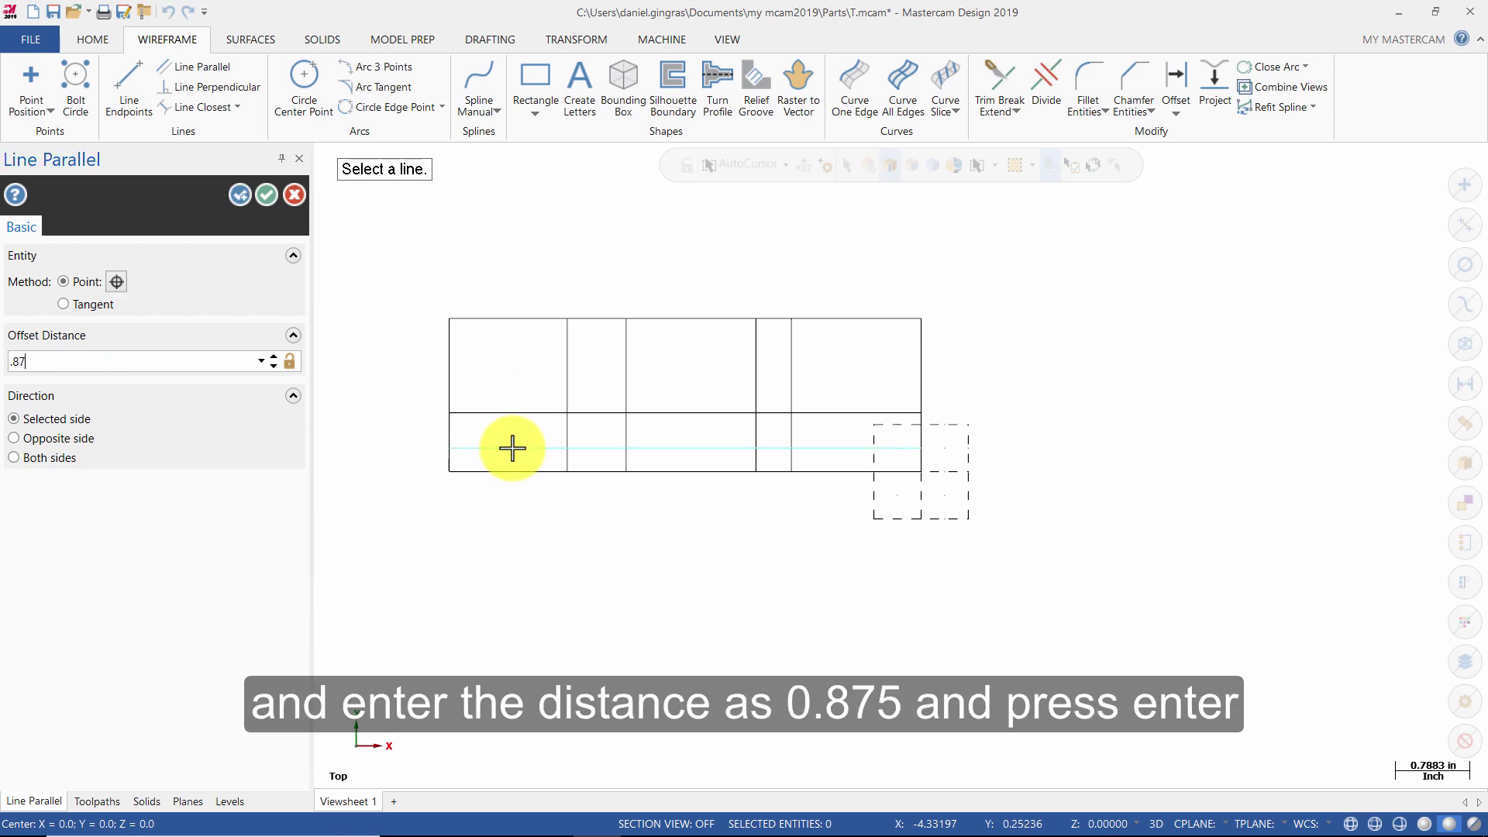
{"action": "type", "text": "5"}
{"action": "key", "text": "Return"}
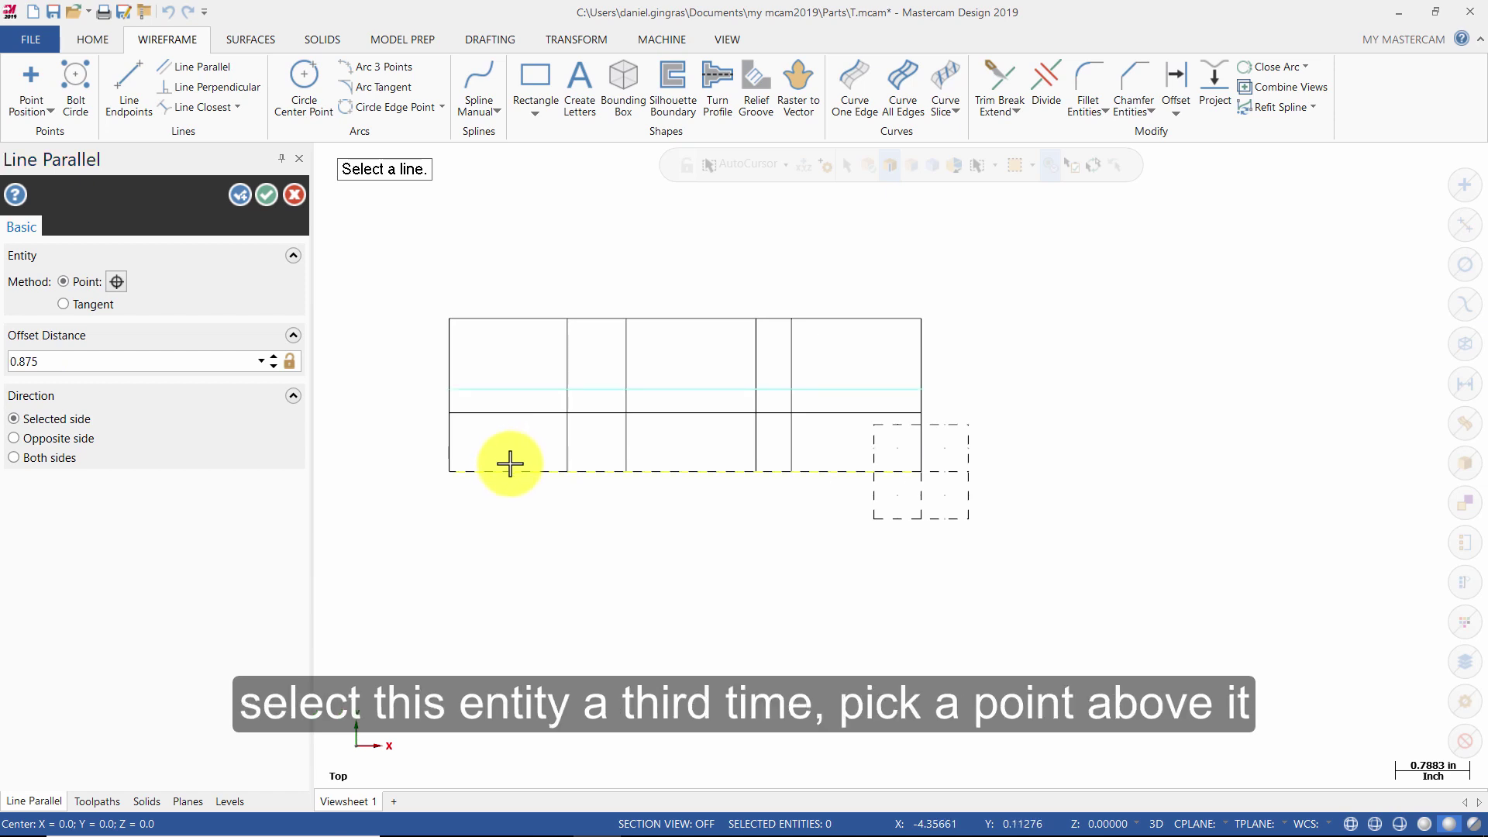
{"action": "left_click", "coordinate": [508, 469]}
{"action": "left_click", "coordinate": [508, 446]}
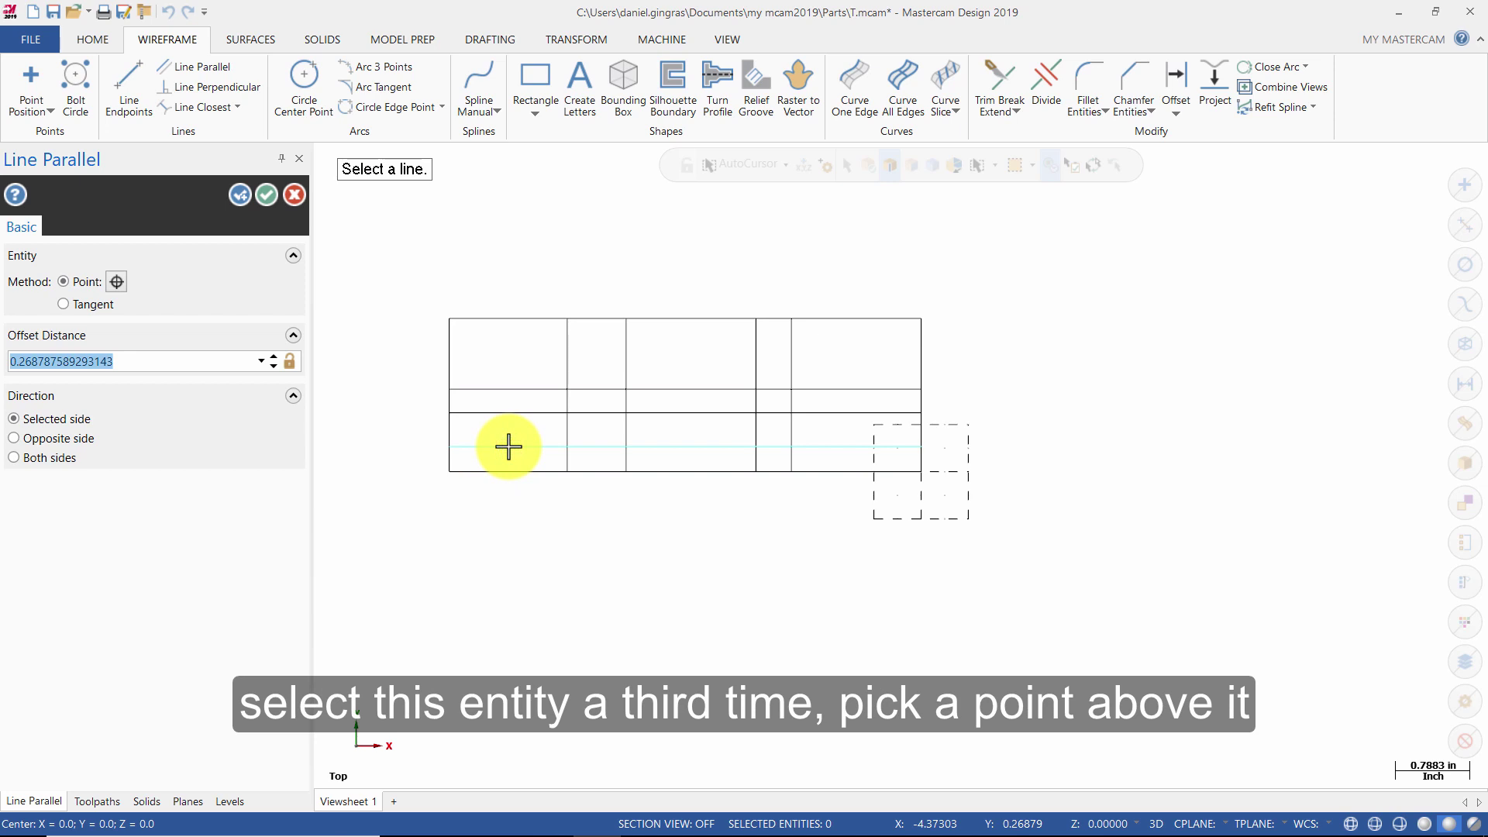
{"action": "type", "text": "1.25"}
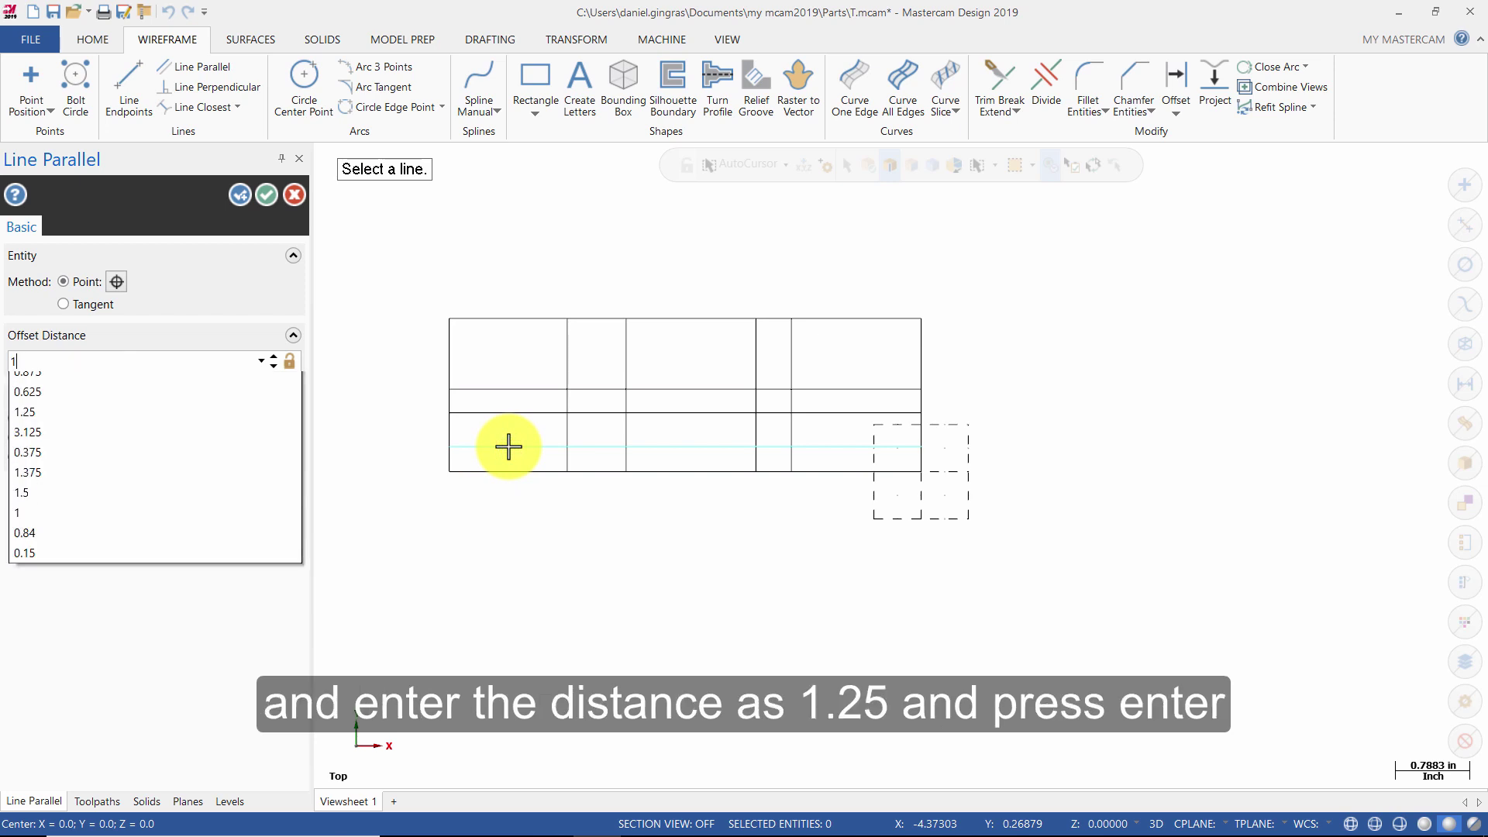
{"action": "key", "text": "Return"}
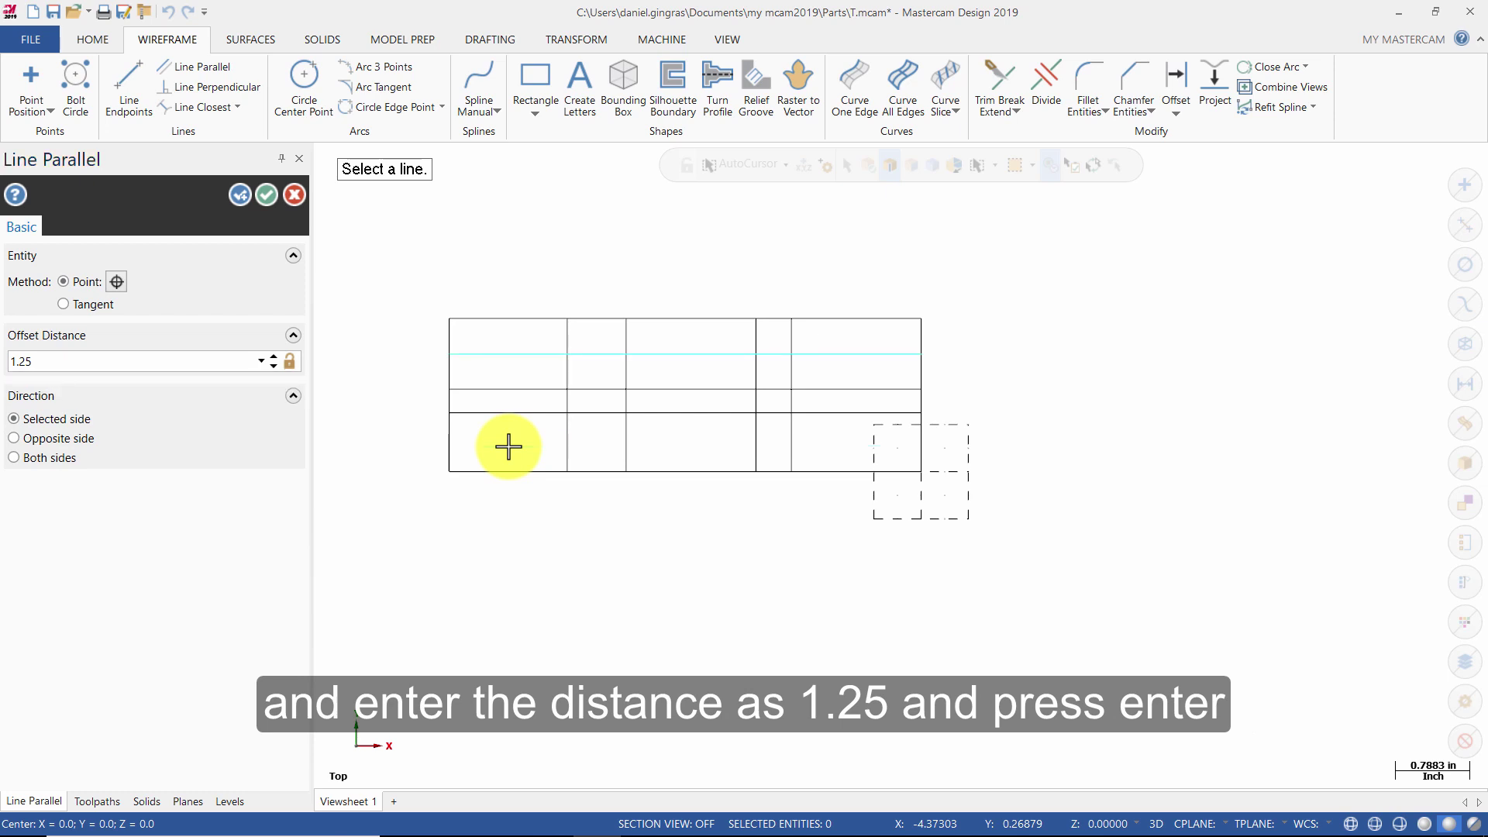
{"action": "left_click", "coordinate": [267, 195]}
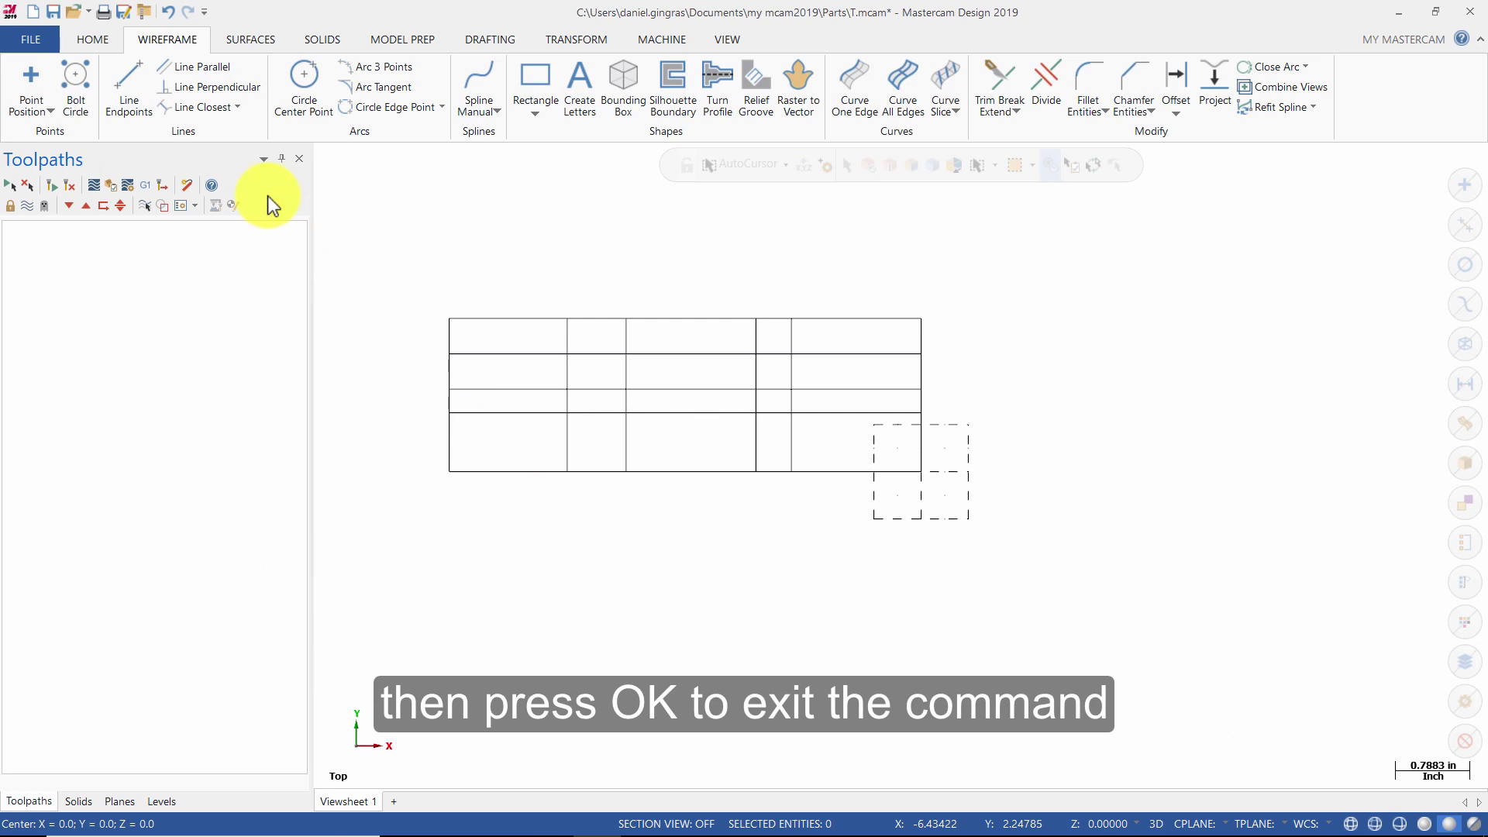
Draw an endpoint line joining two neighbouring intersections right of the profile's centre.
{"action": "left_click", "coordinate": [128, 91]}
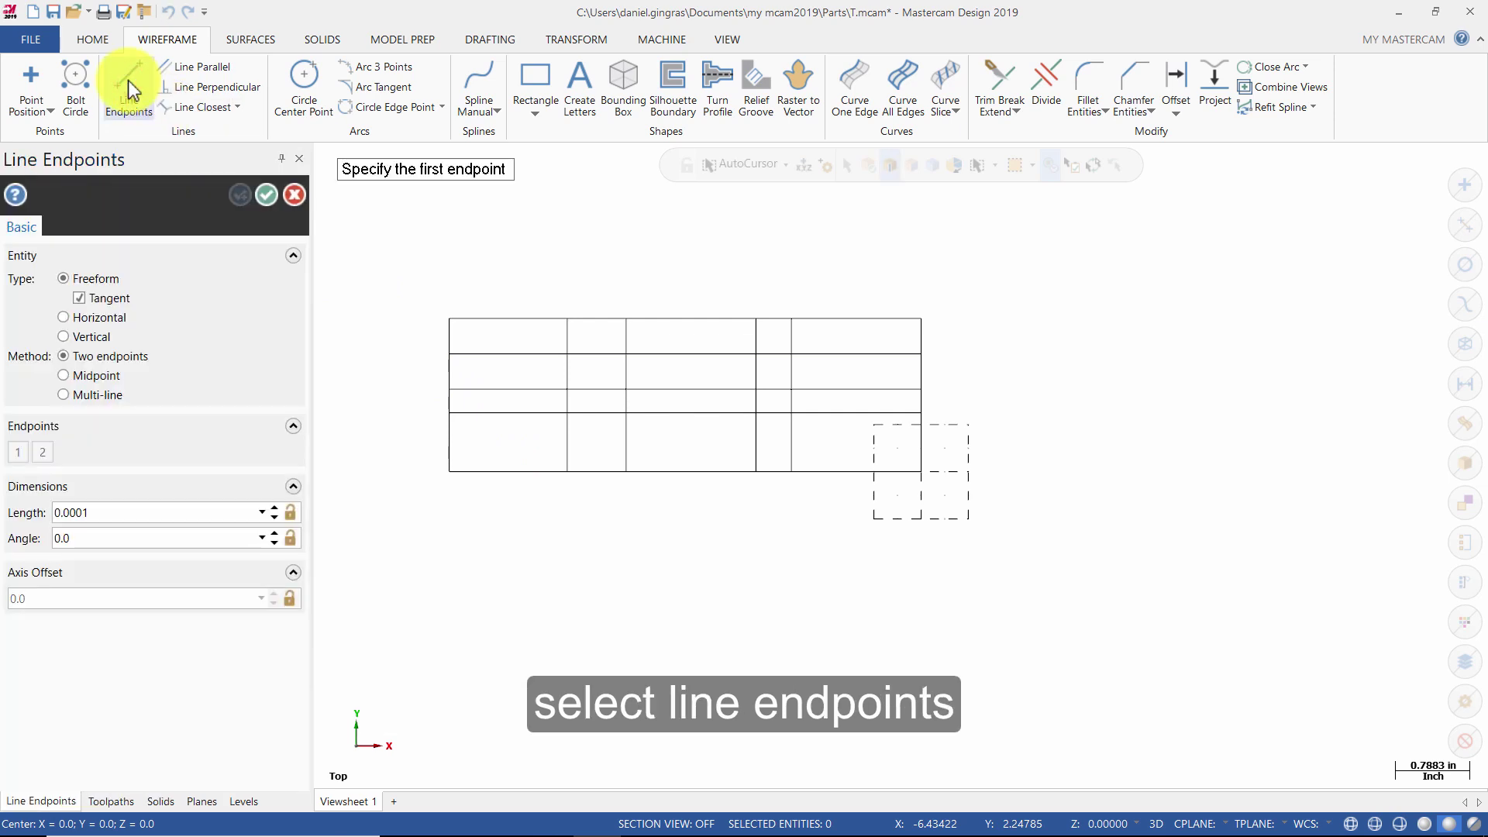
{"action": "left_click", "coordinate": [757, 389]}
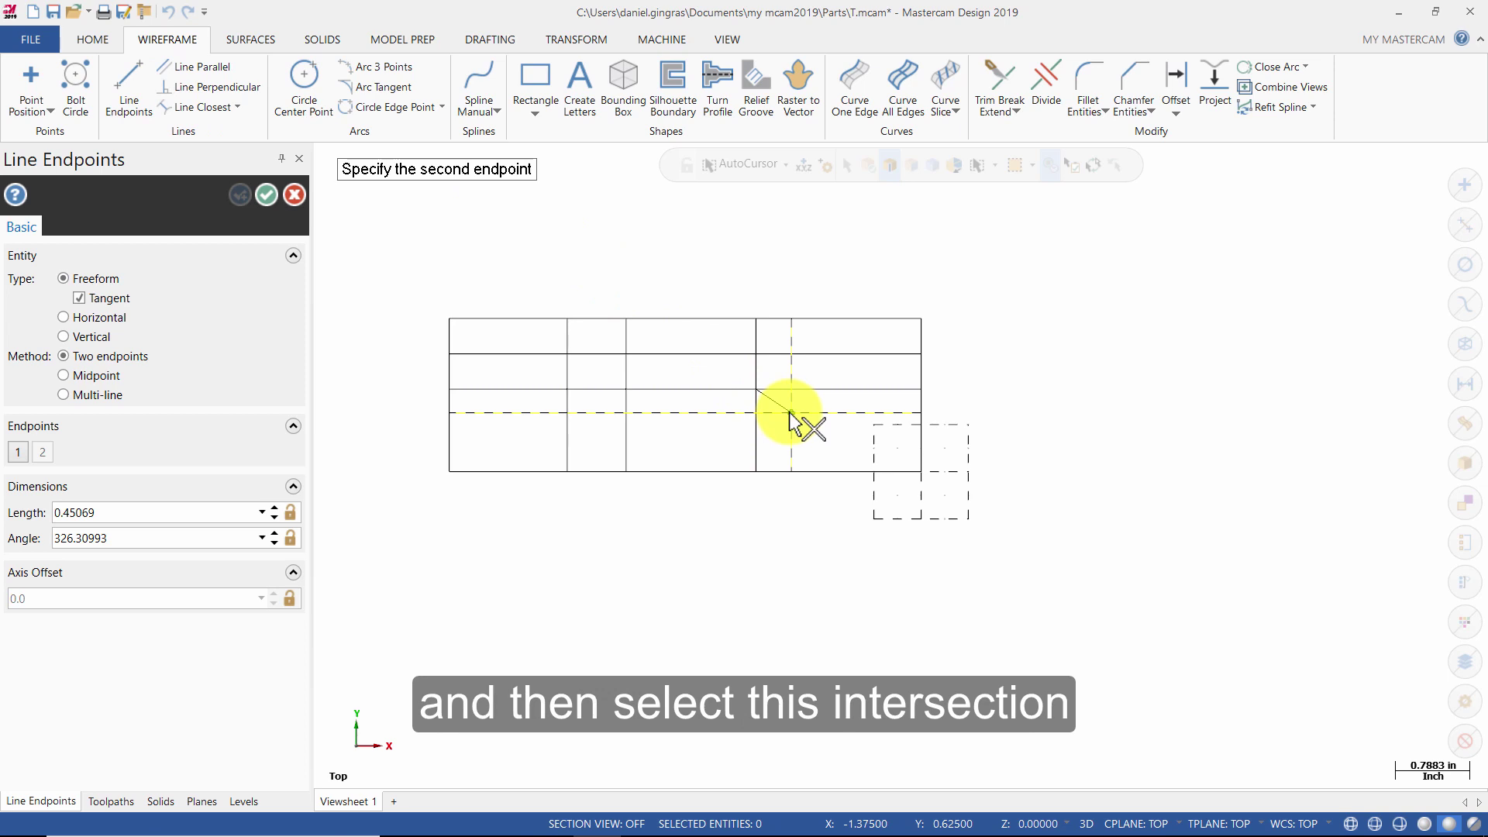
{"action": "left_click", "coordinate": [788, 413]}
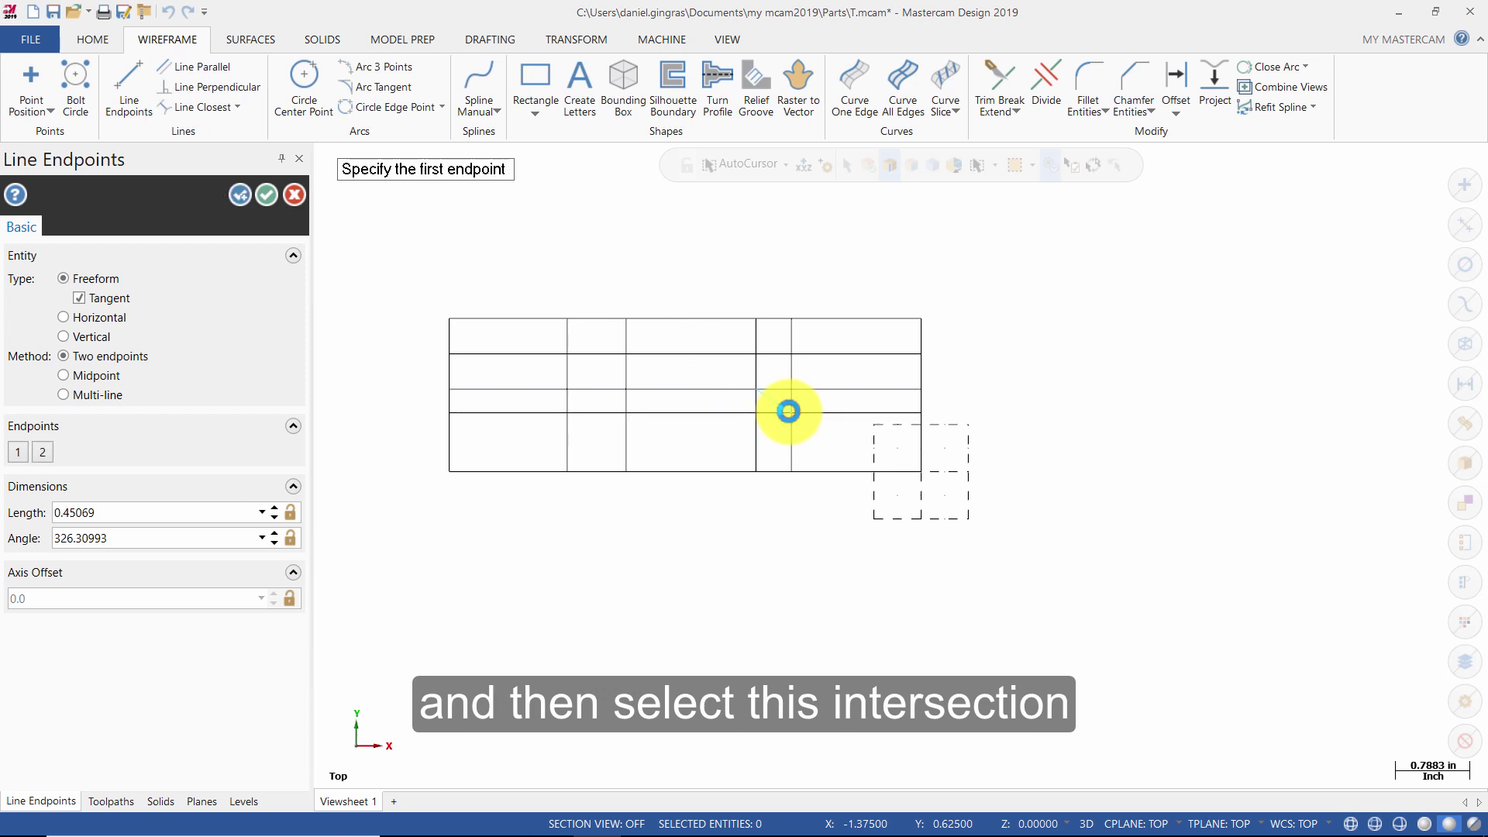
{"action": "left_click", "coordinate": [268, 194]}
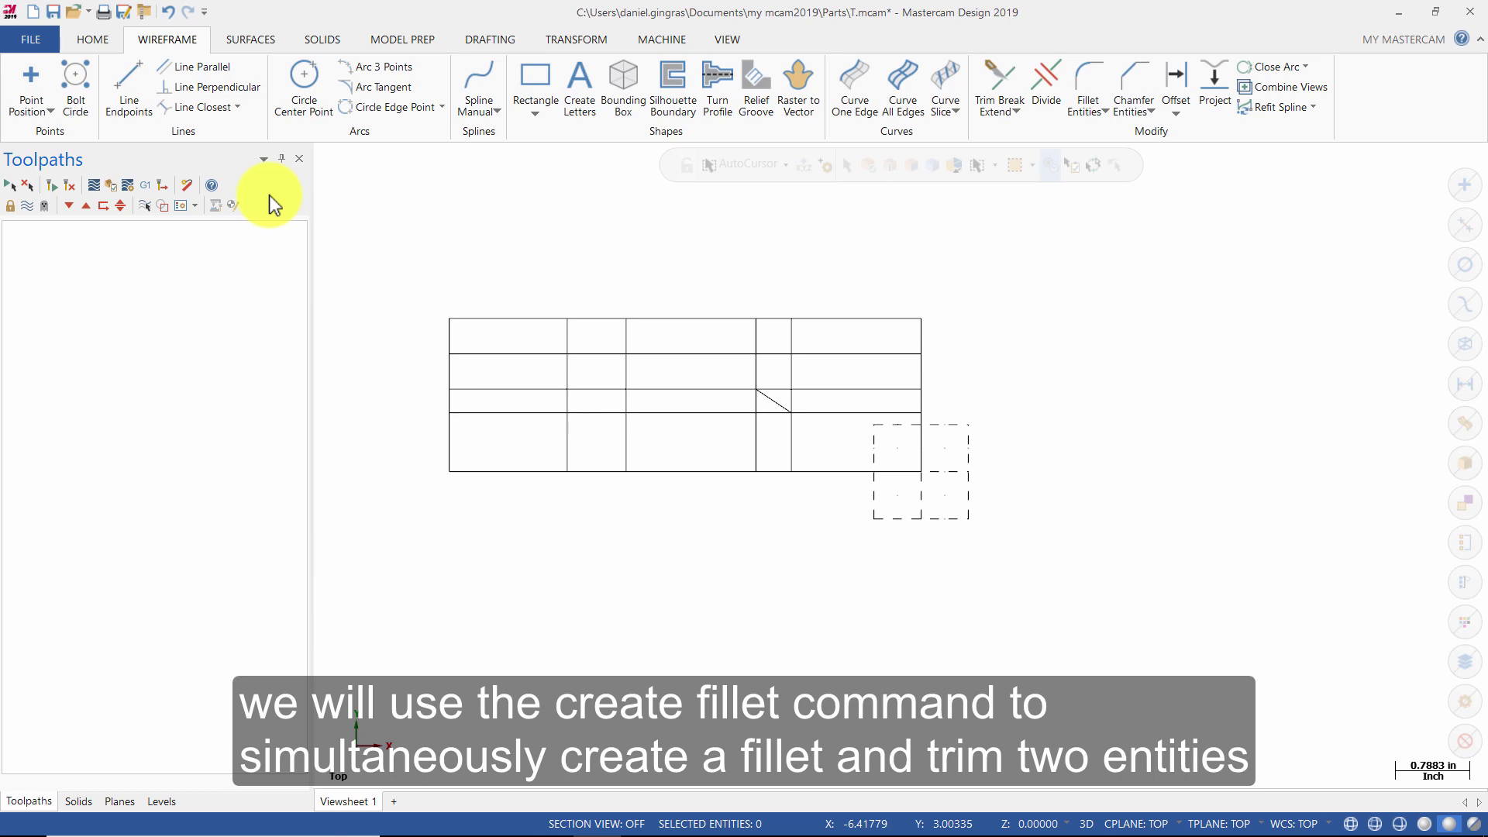
Fillet the top-edge and second-step corners with their vertical lines at 0.25 radius.
{"action": "left_click", "coordinate": [1089, 85]}
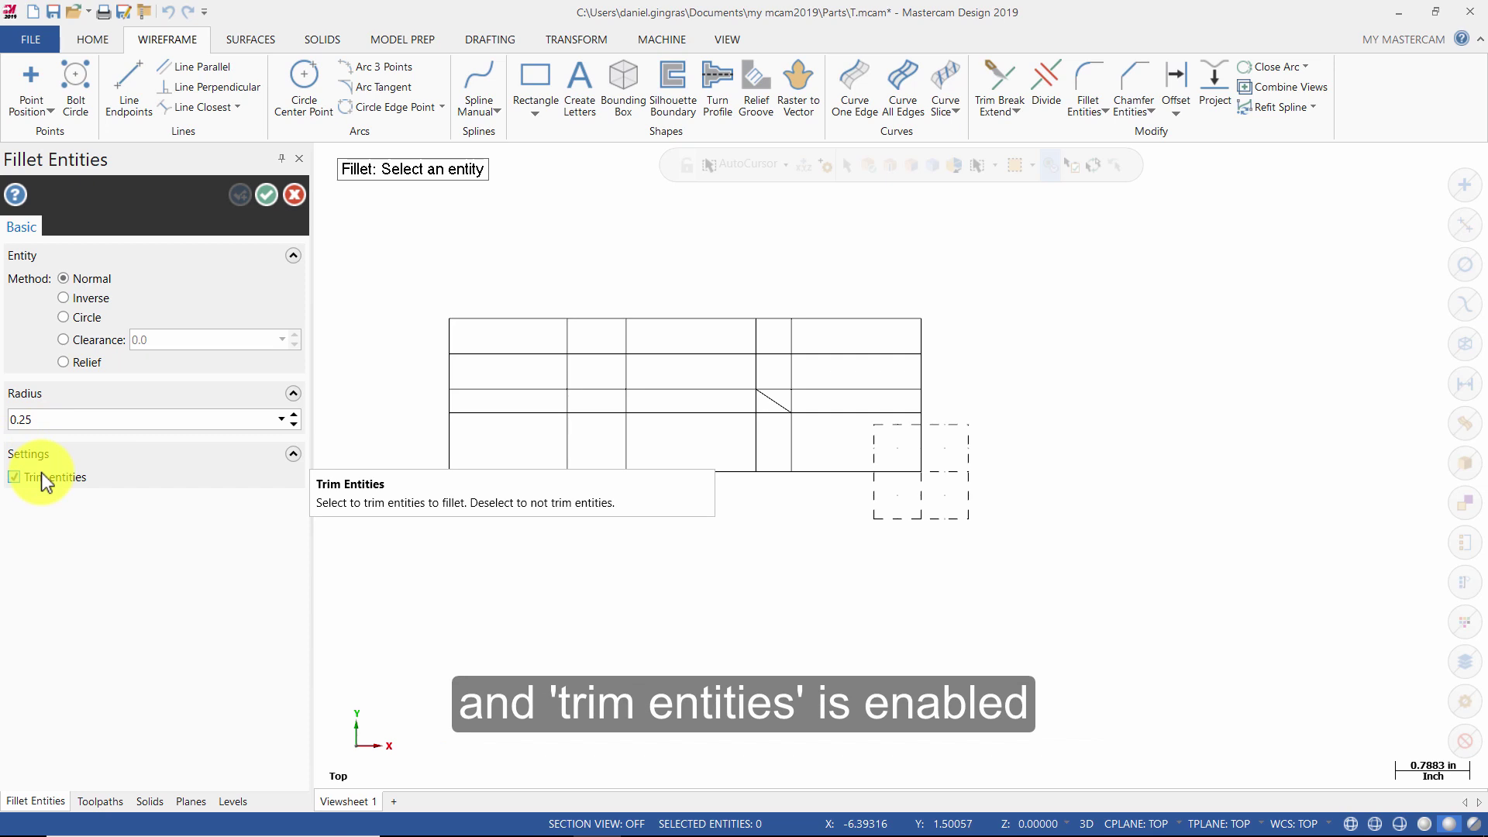
{"action": "left_click", "coordinate": [510, 316]}
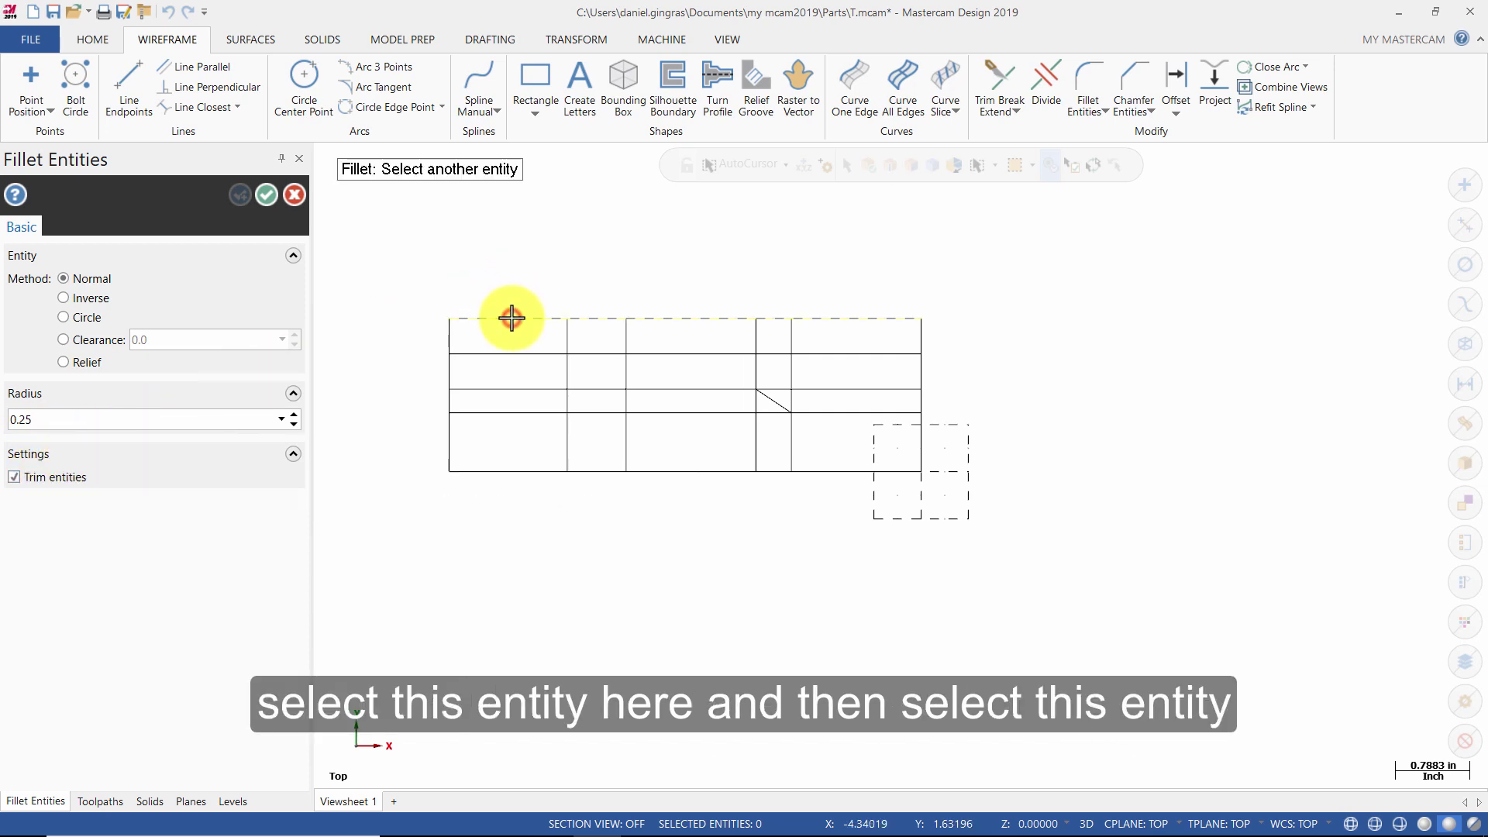
{"action": "left_click", "coordinate": [566, 366]}
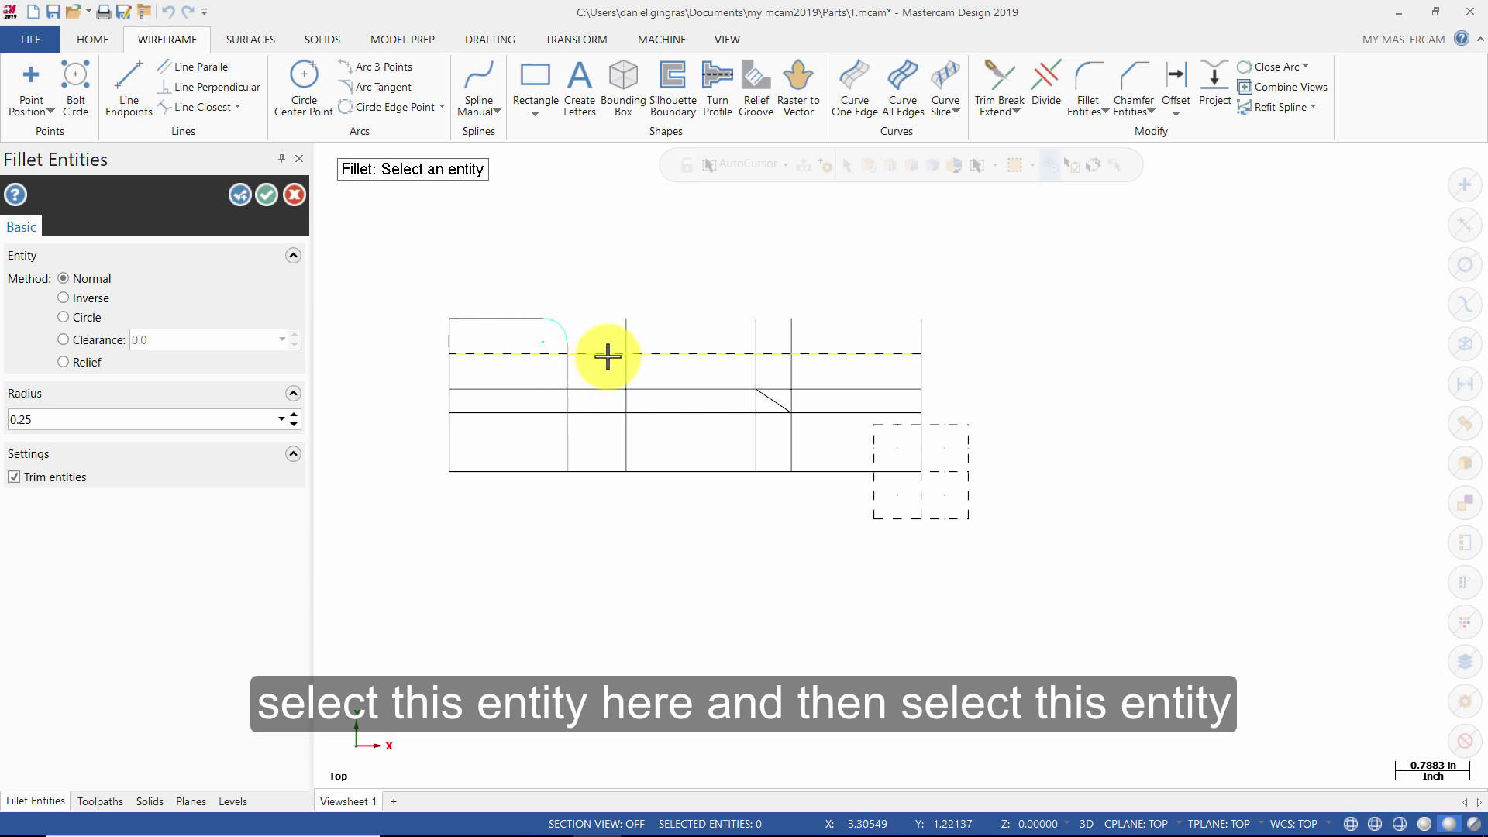
{"action": "left_click", "coordinate": [601, 354]}
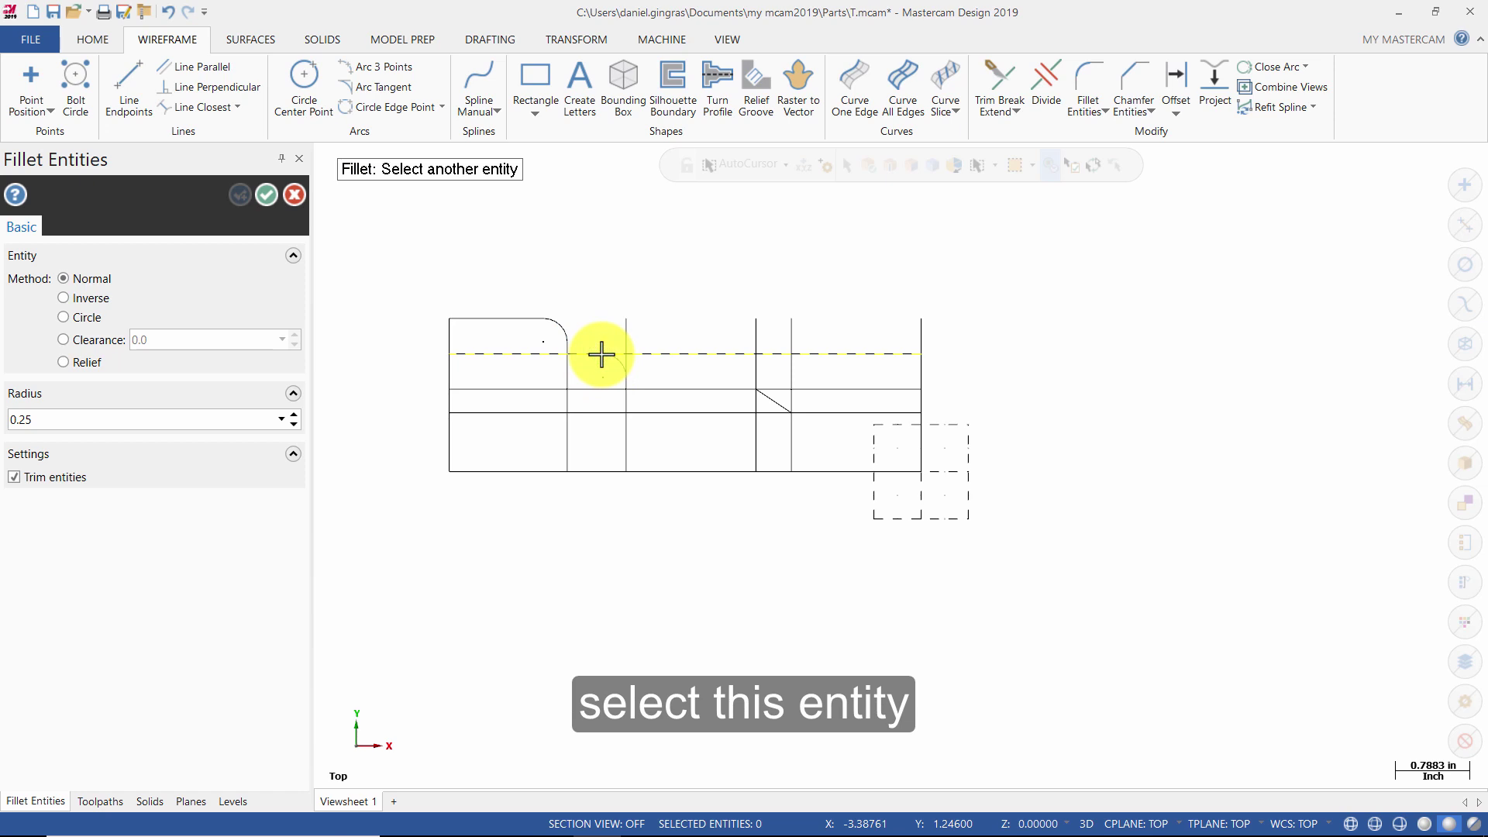
{"action": "left_click", "coordinate": [623, 401]}
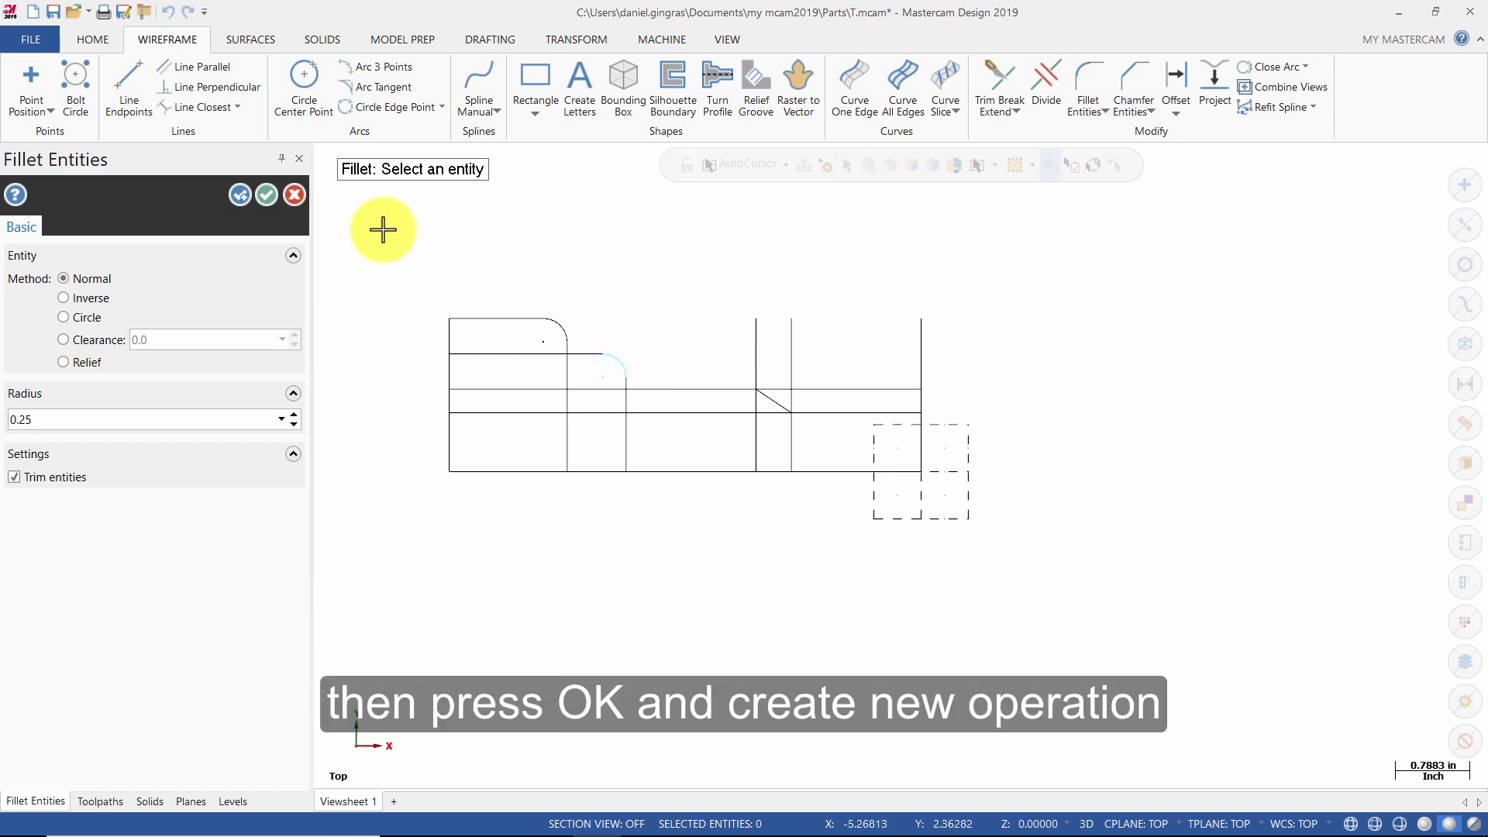
{"action": "left_click", "coordinate": [232, 198]}
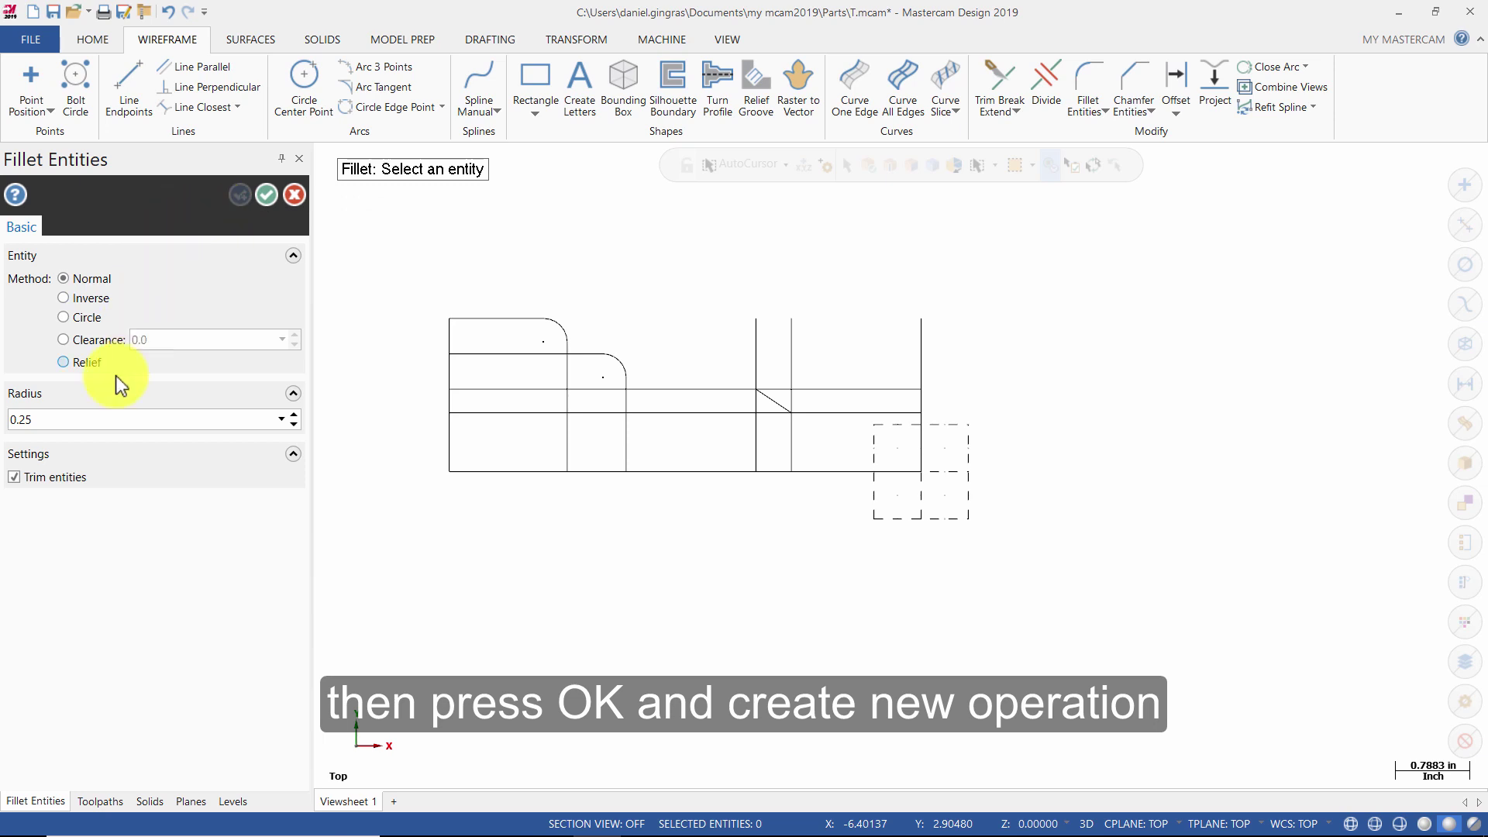
Fillet the right-end horizontal and vertical lines with a 0.0625 radius.
{"action": "left_click", "coordinate": [76, 420]}
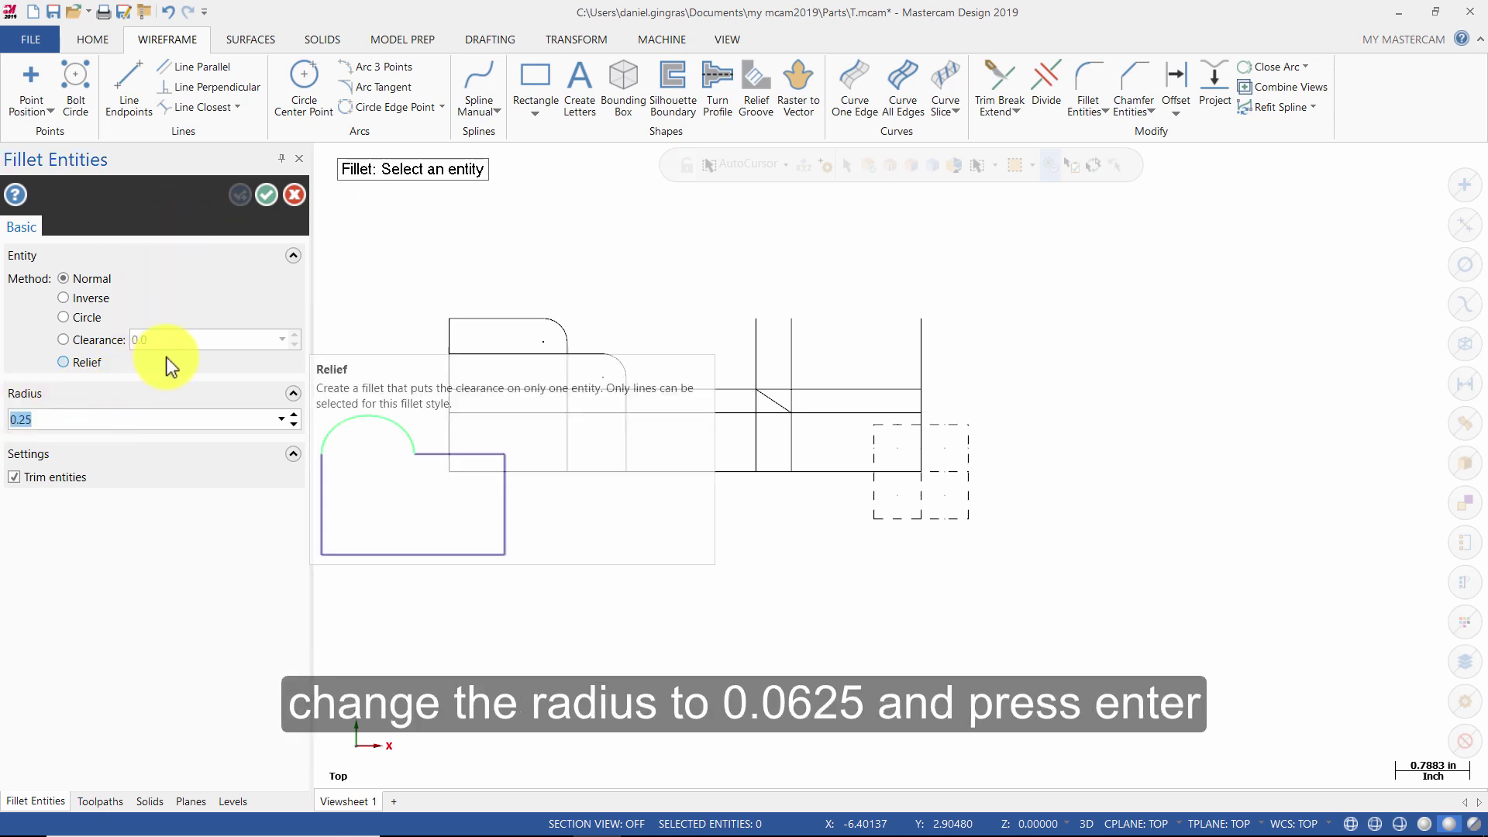
{"action": "type", "text": ".0625"}
{"action": "key", "text": "Return"}
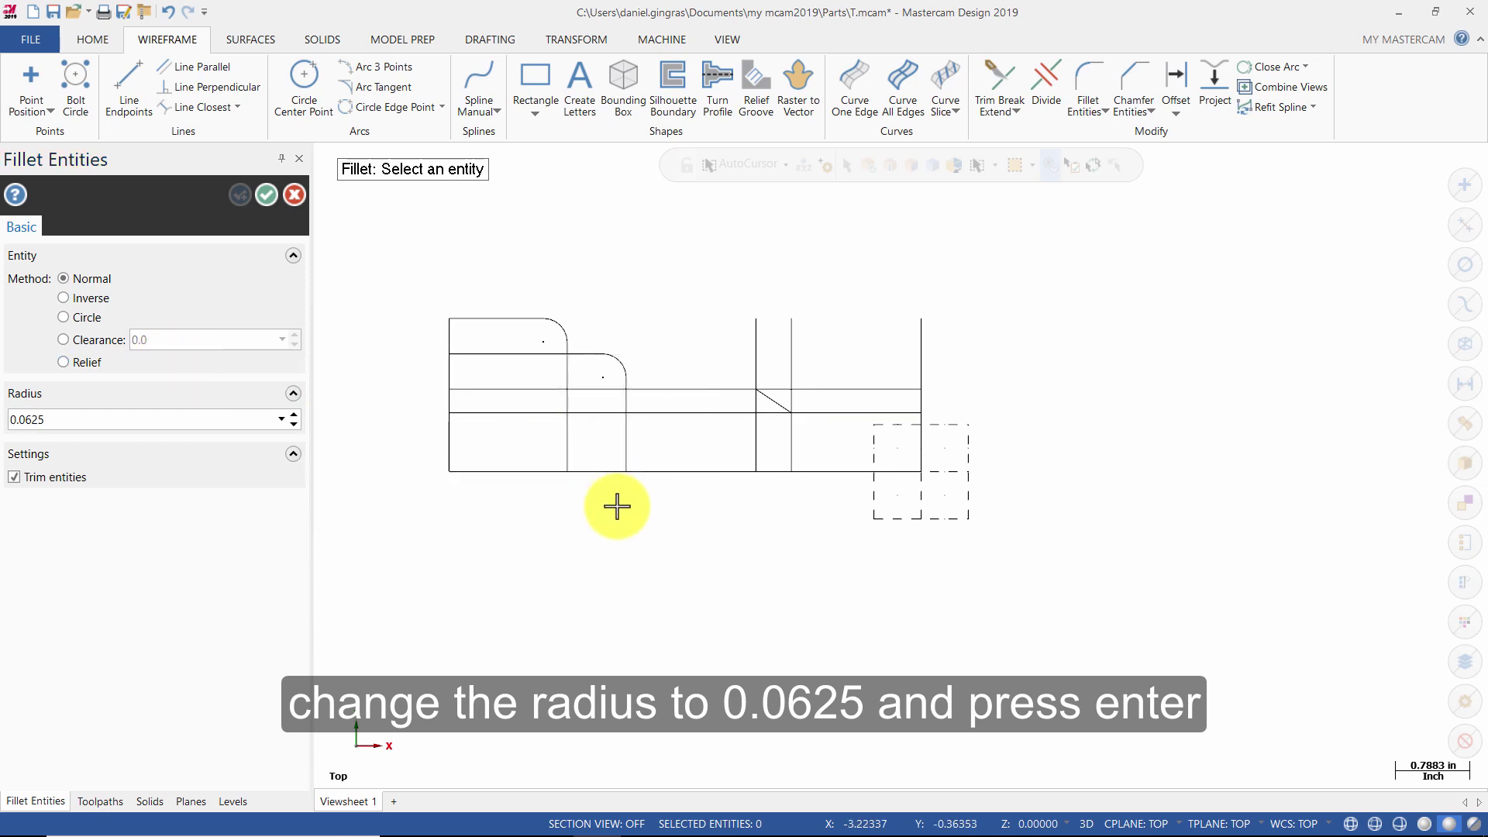
{"action": "left_click", "coordinate": [883, 414]}
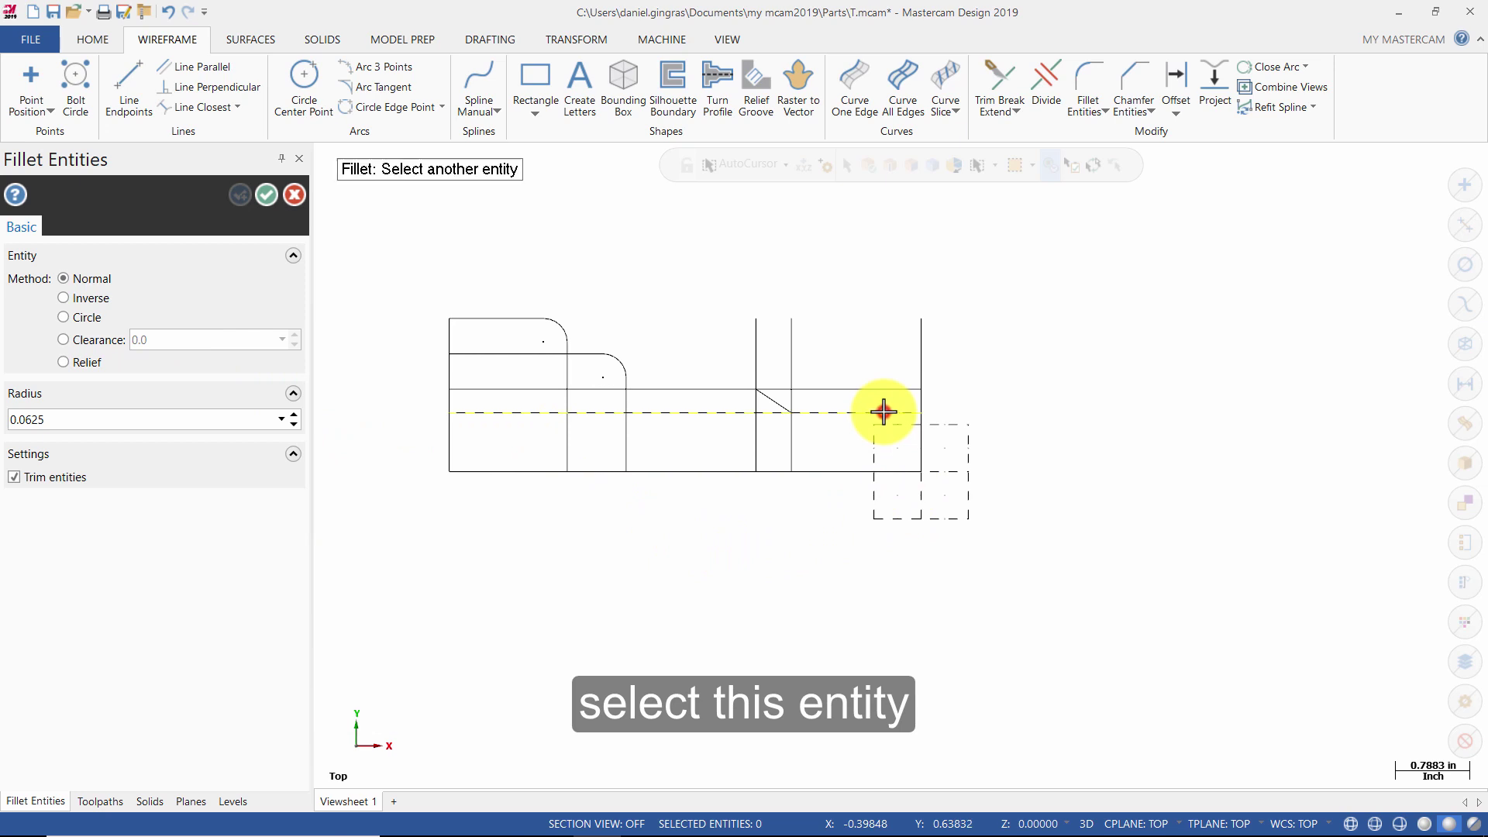
{"action": "left_click", "coordinate": [921, 443]}
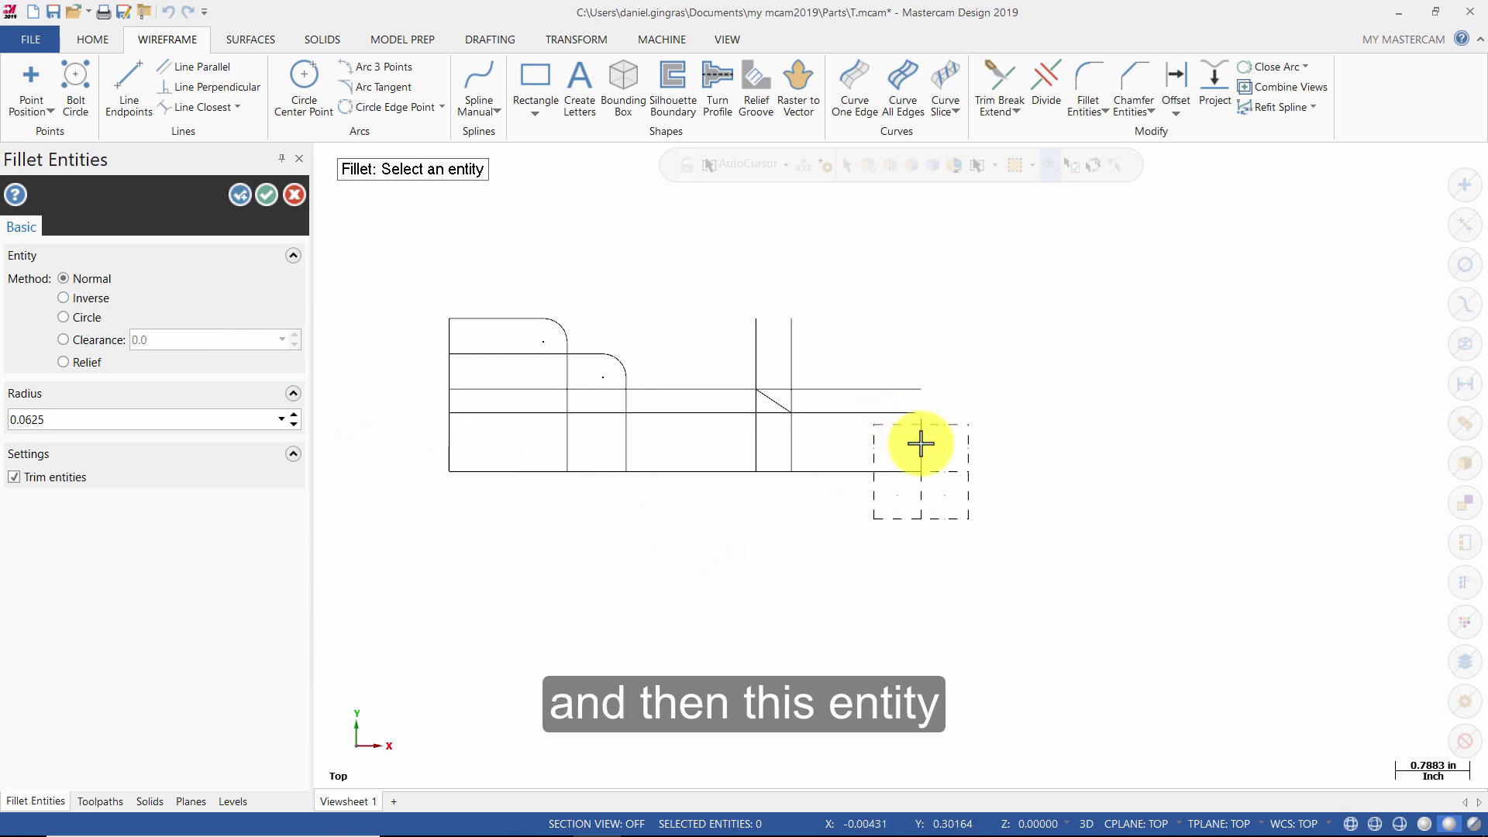
{"action": "left_click", "coordinate": [268, 197]}
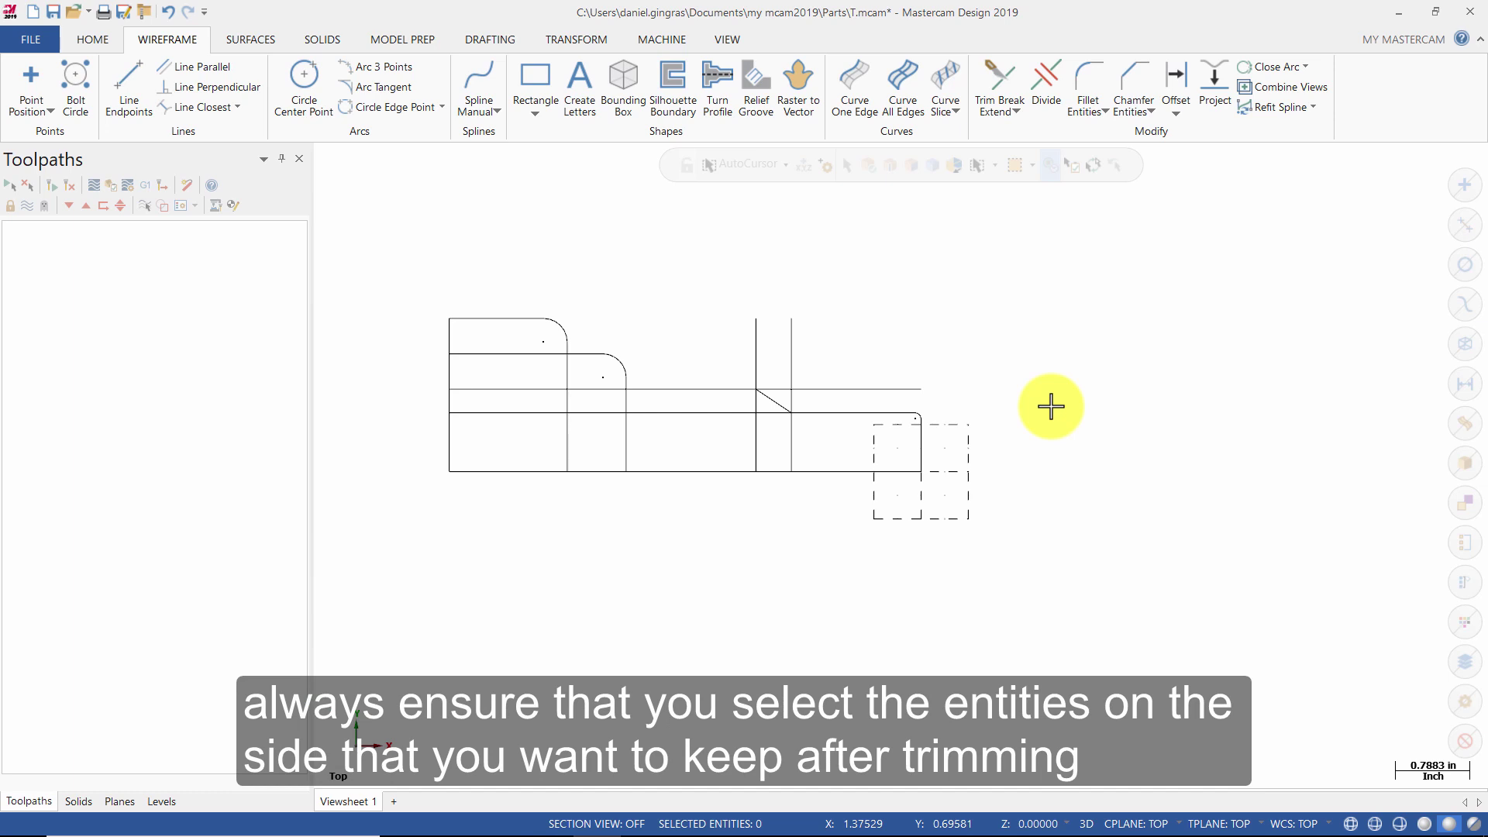
Trim four line and arc pairs with Trim 2 entities into a clean stepped outline.
{"action": "left_click", "coordinate": [999, 79]}
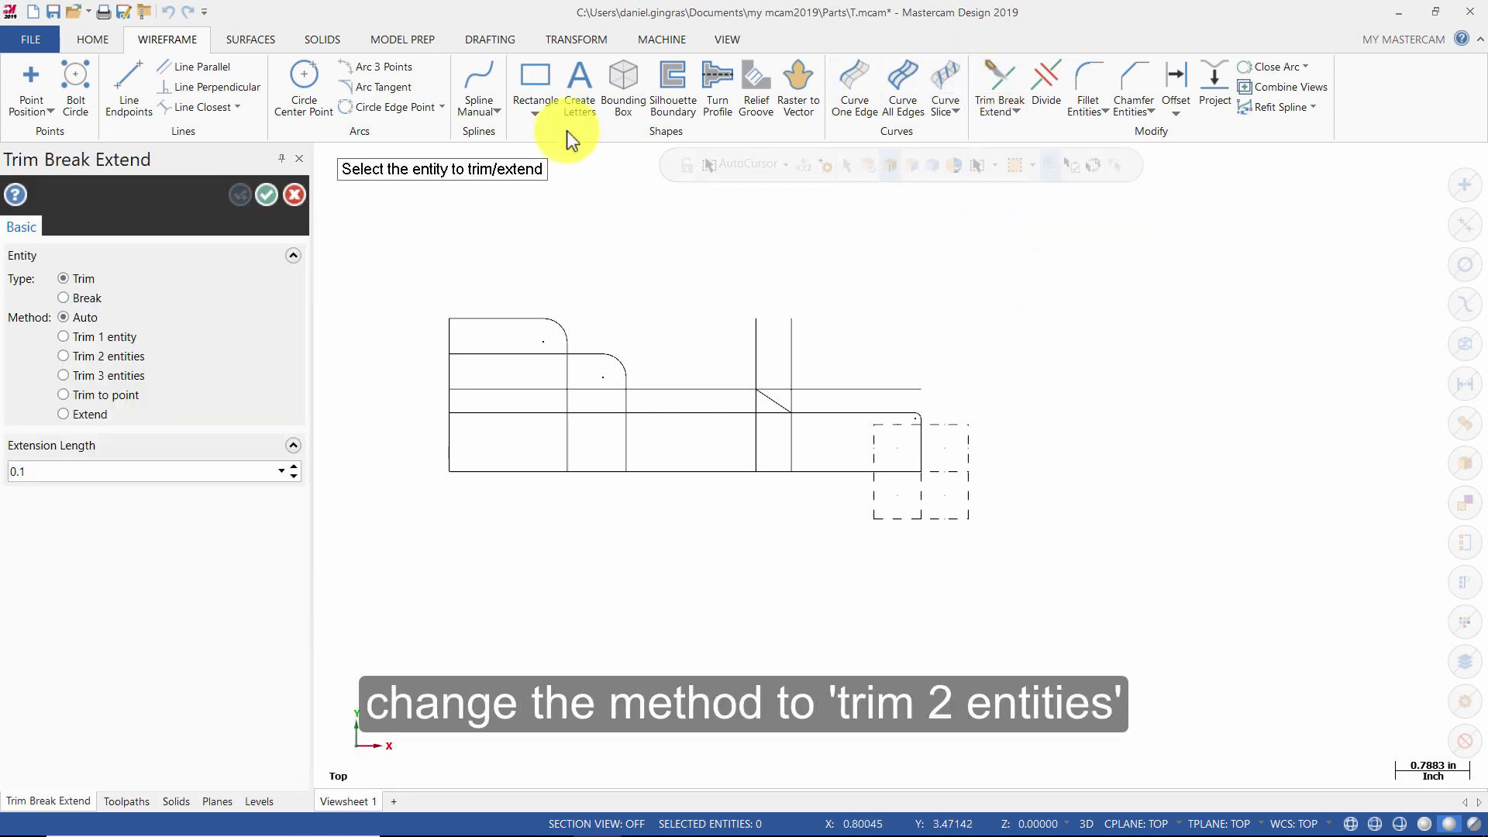
{"action": "left_click", "coordinate": [104, 358]}
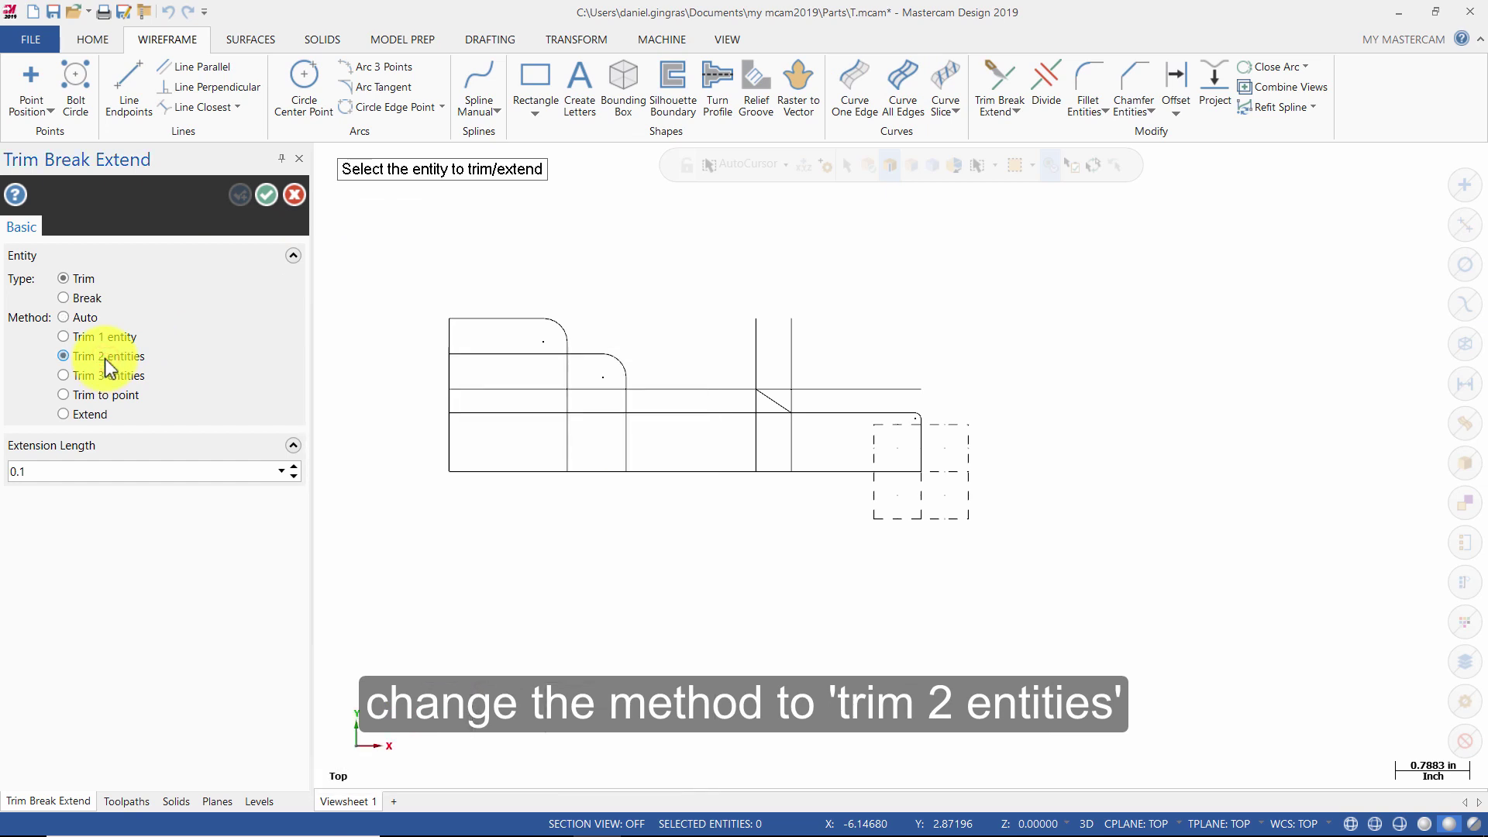
{"action": "left_click", "coordinate": [854, 411]}
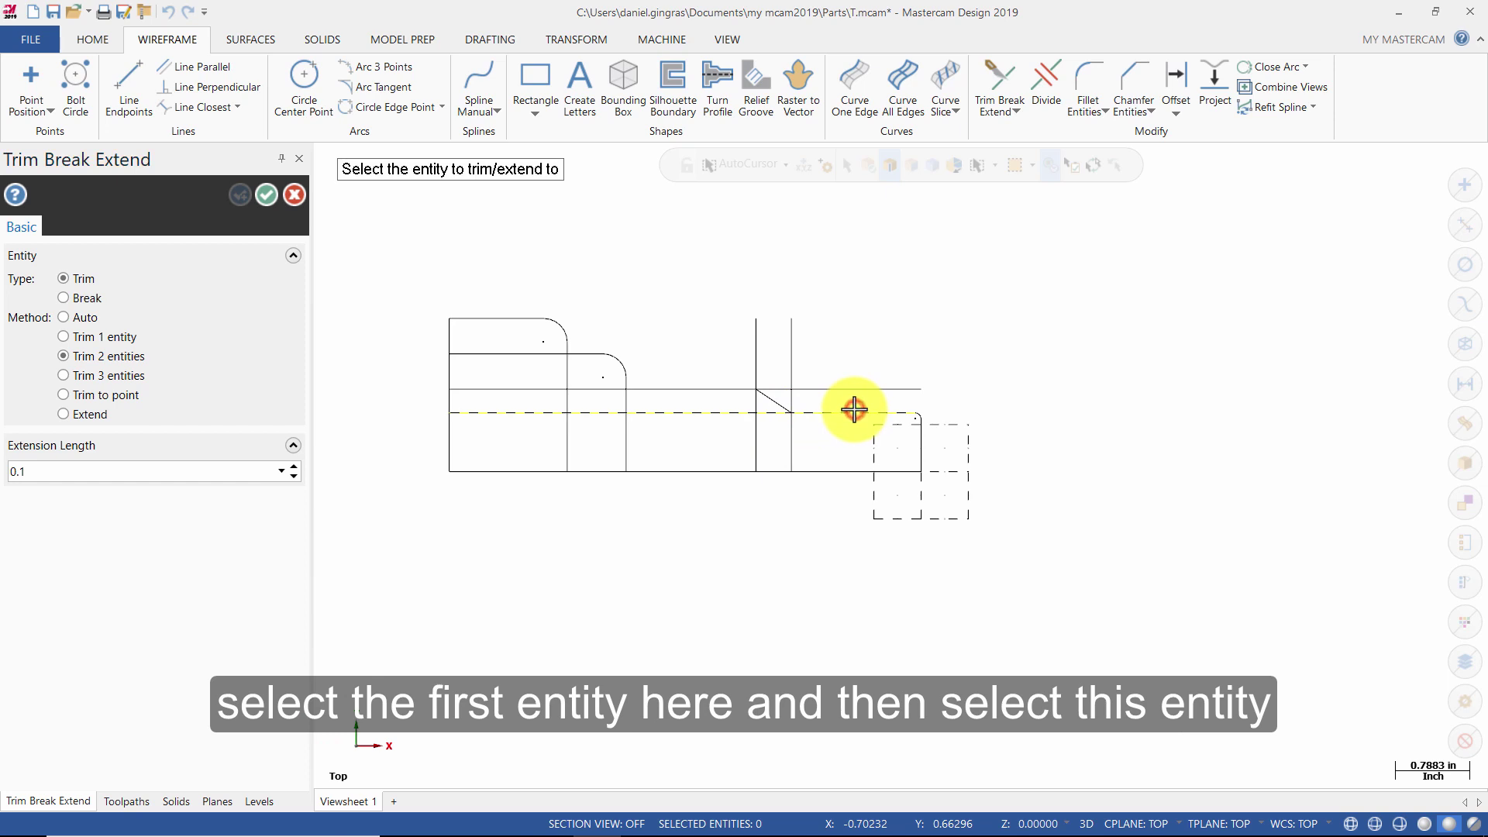
{"action": "left_click", "coordinate": [789, 441]}
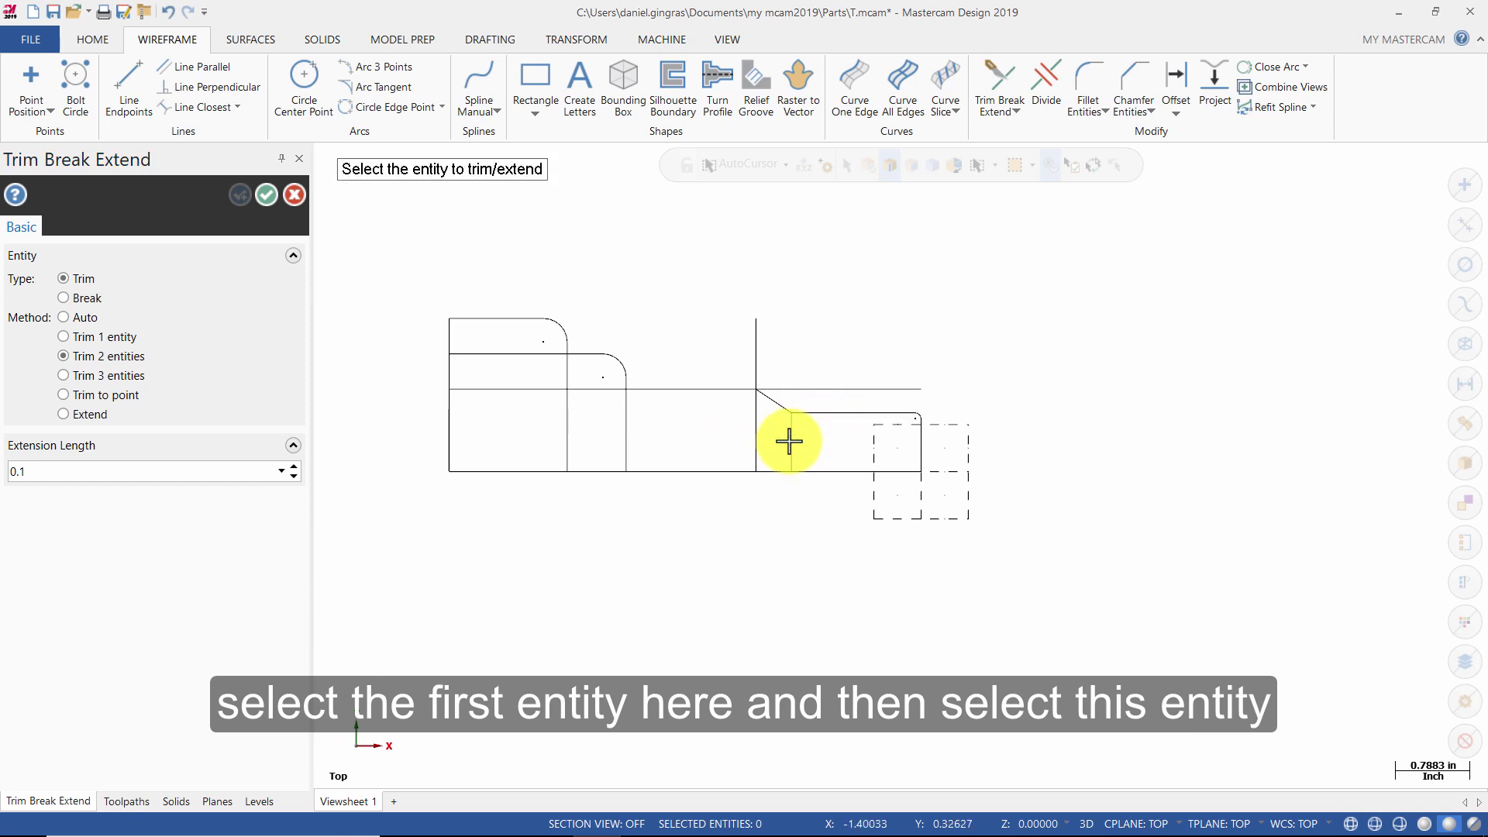
{"action": "left_click", "coordinate": [720, 389]}
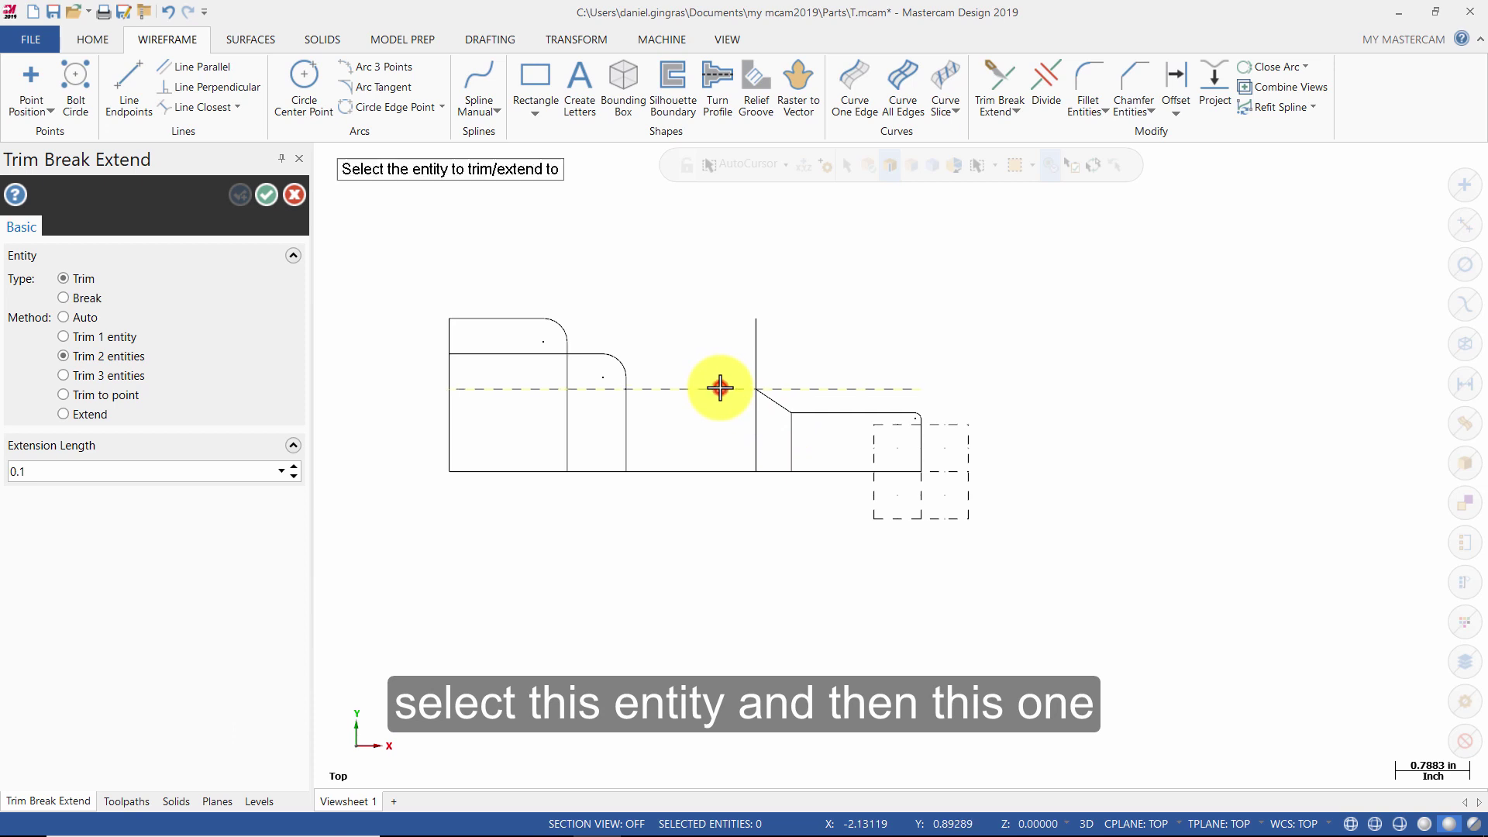
{"action": "left_click", "coordinate": [753, 405]}
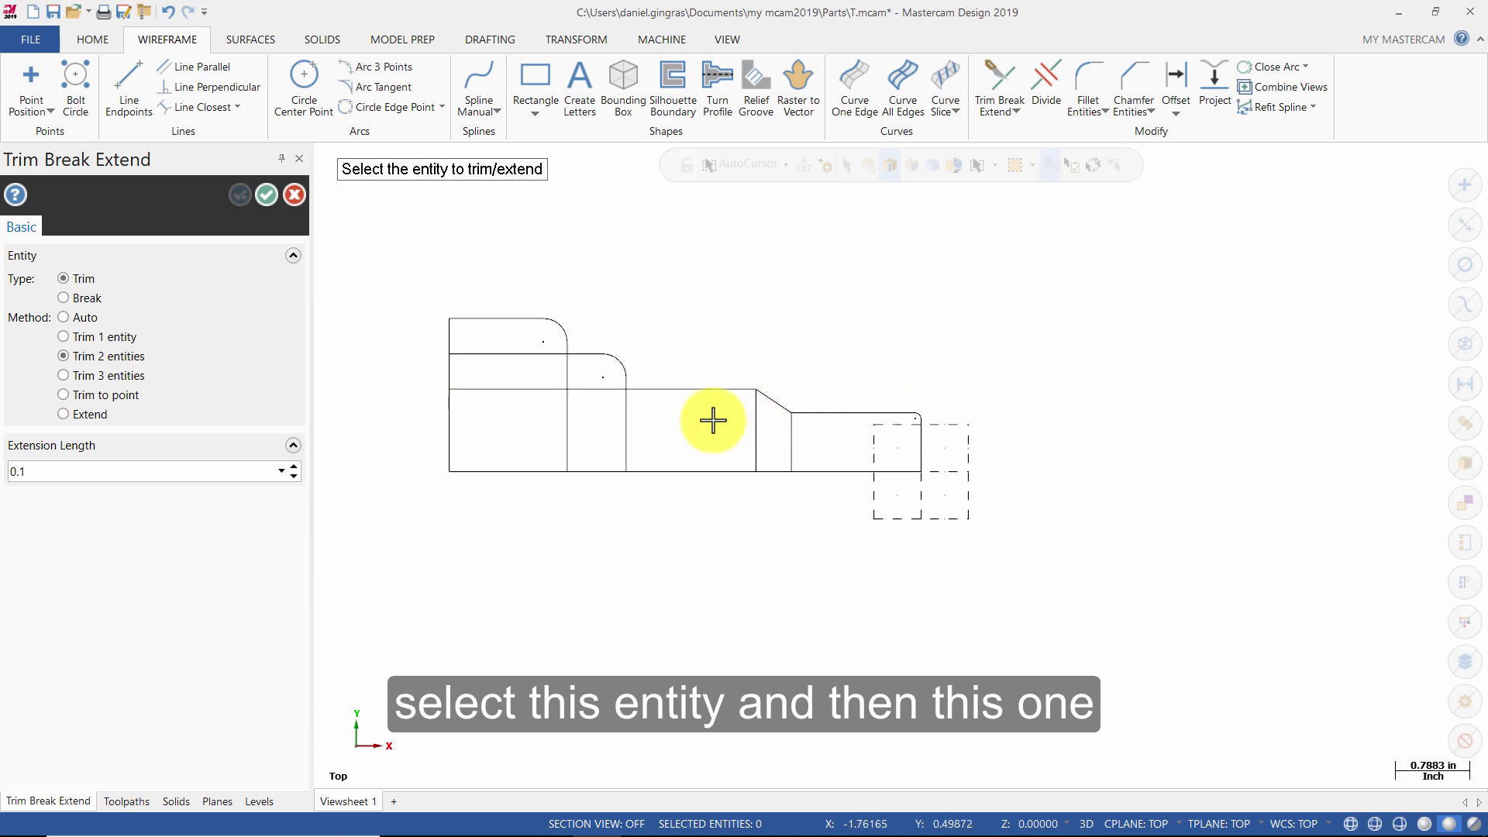
{"action": "left_click", "coordinate": [628, 374]}
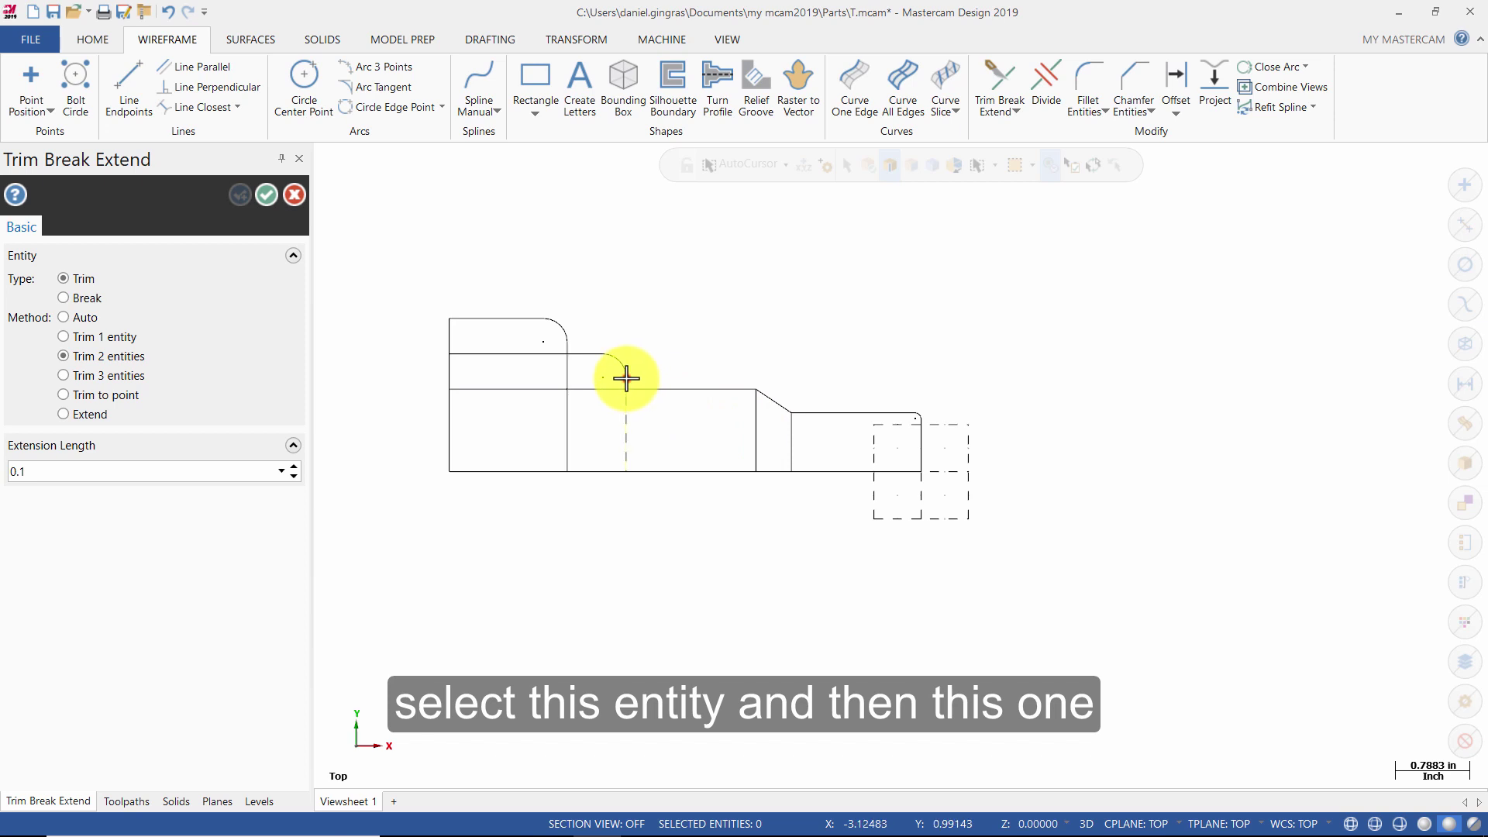
{"action": "left_click", "coordinate": [655, 387]}
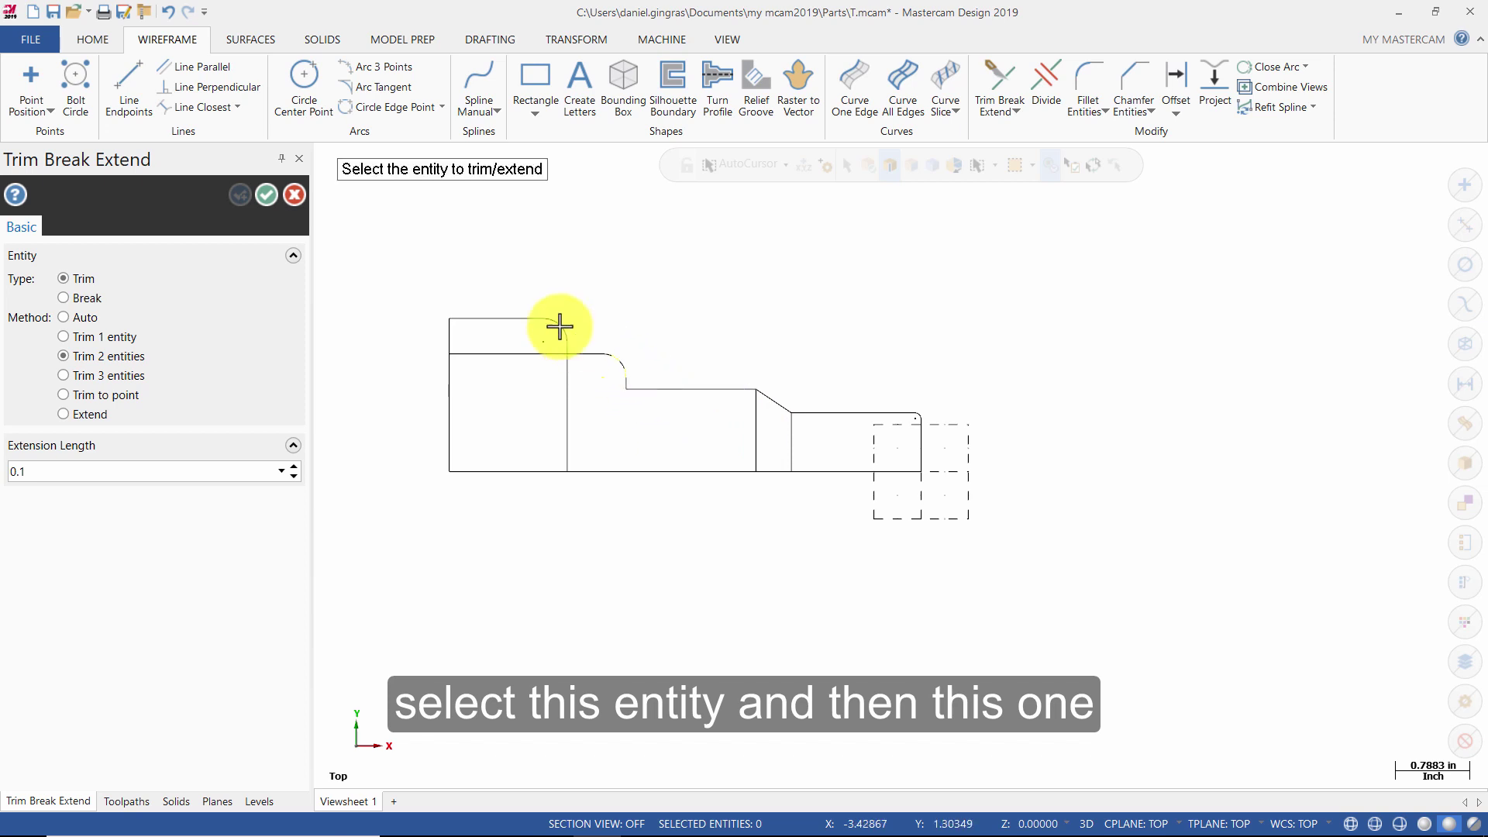
{"action": "left_click", "coordinate": [572, 349]}
{"action": "left_click", "coordinate": [581, 354]}
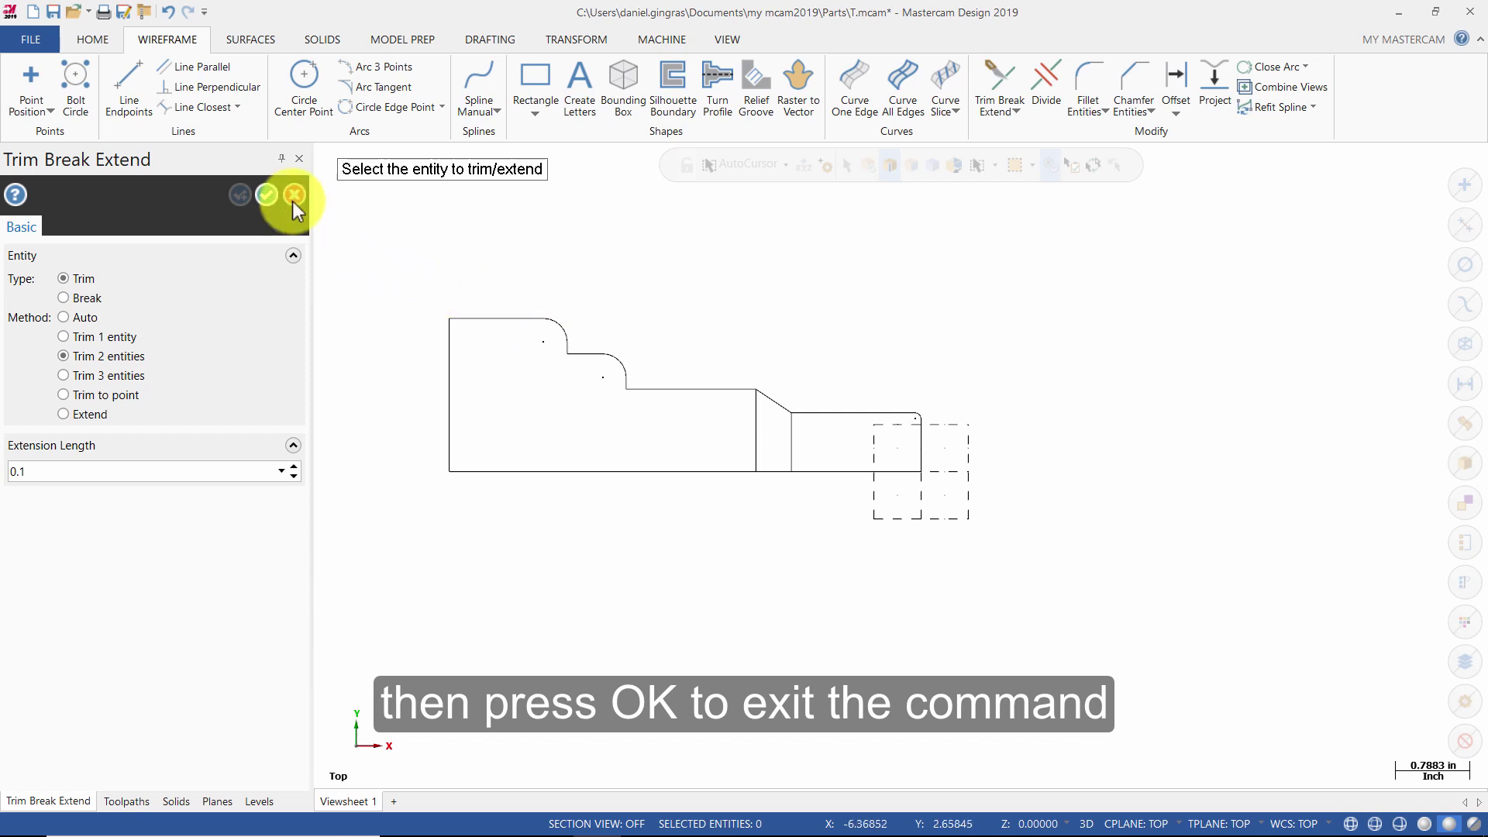
{"action": "left_click", "coordinate": [267, 195]}
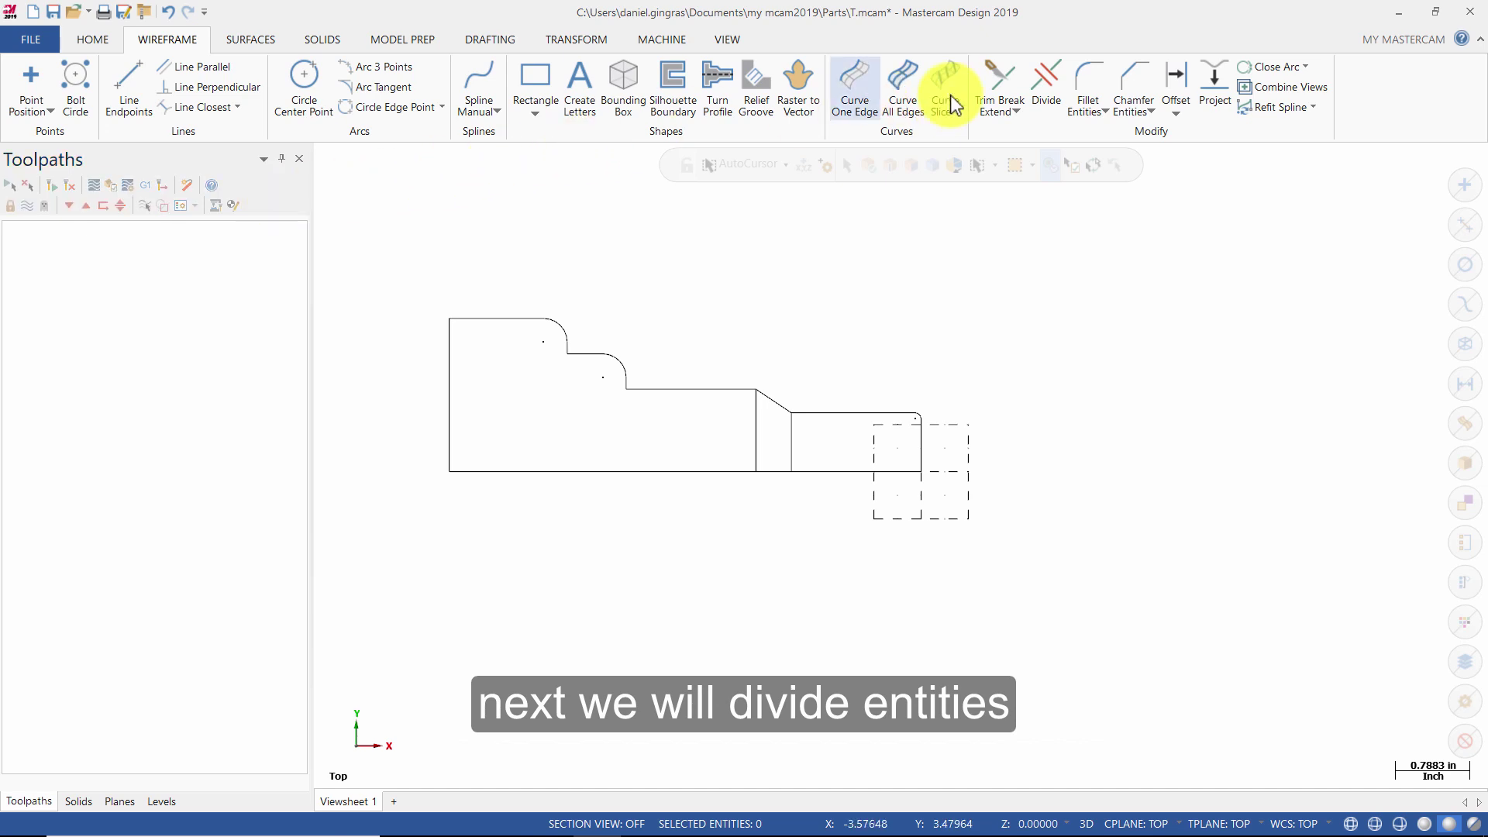
Delete the two leftover vertical lines with Divide, then save as Lathe Tutorial 1.
{"action": "left_click", "coordinate": [1051, 79]}
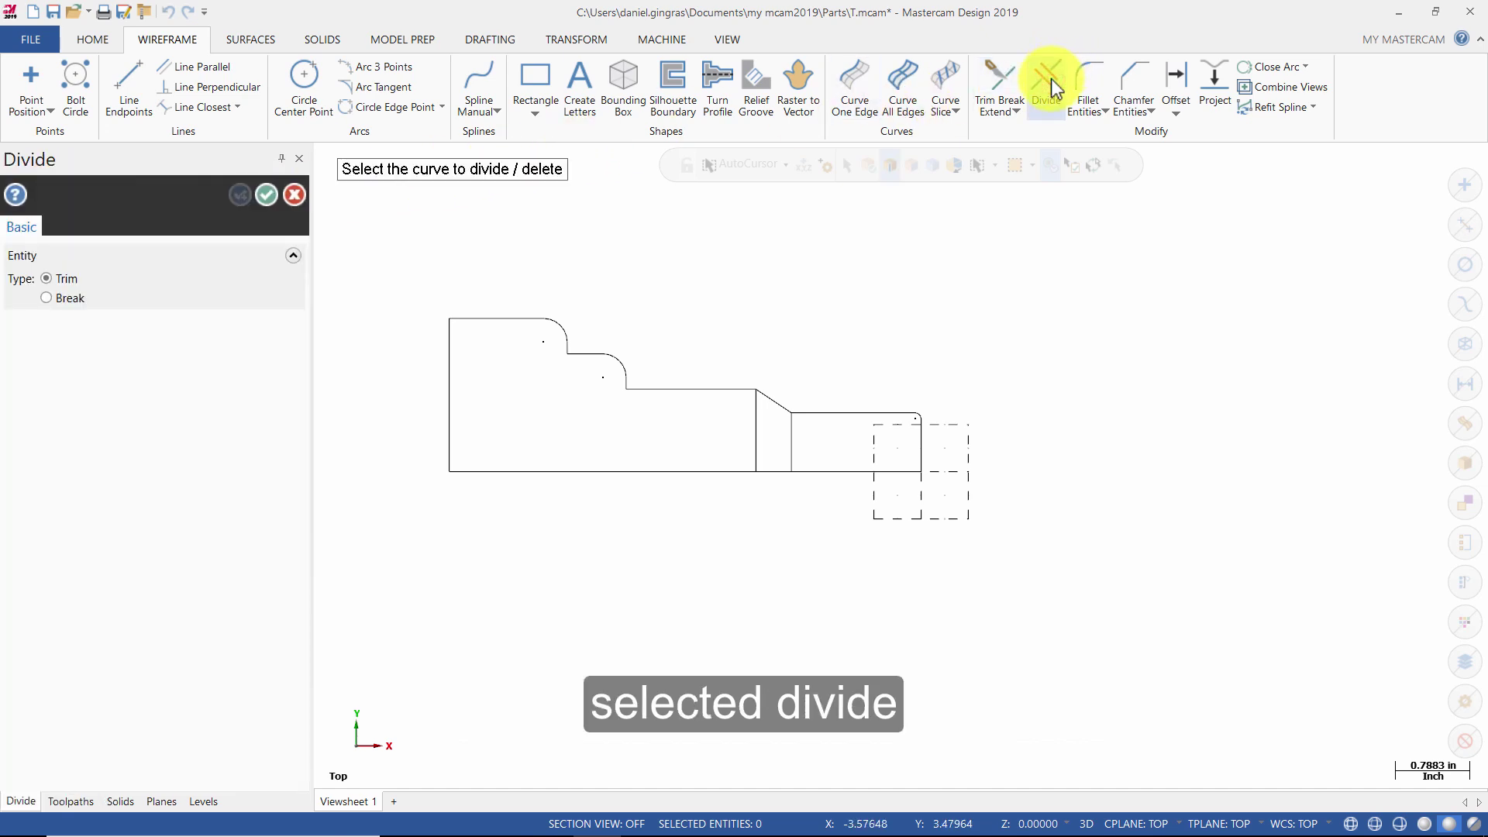
{"action": "left_click", "coordinate": [755, 426]}
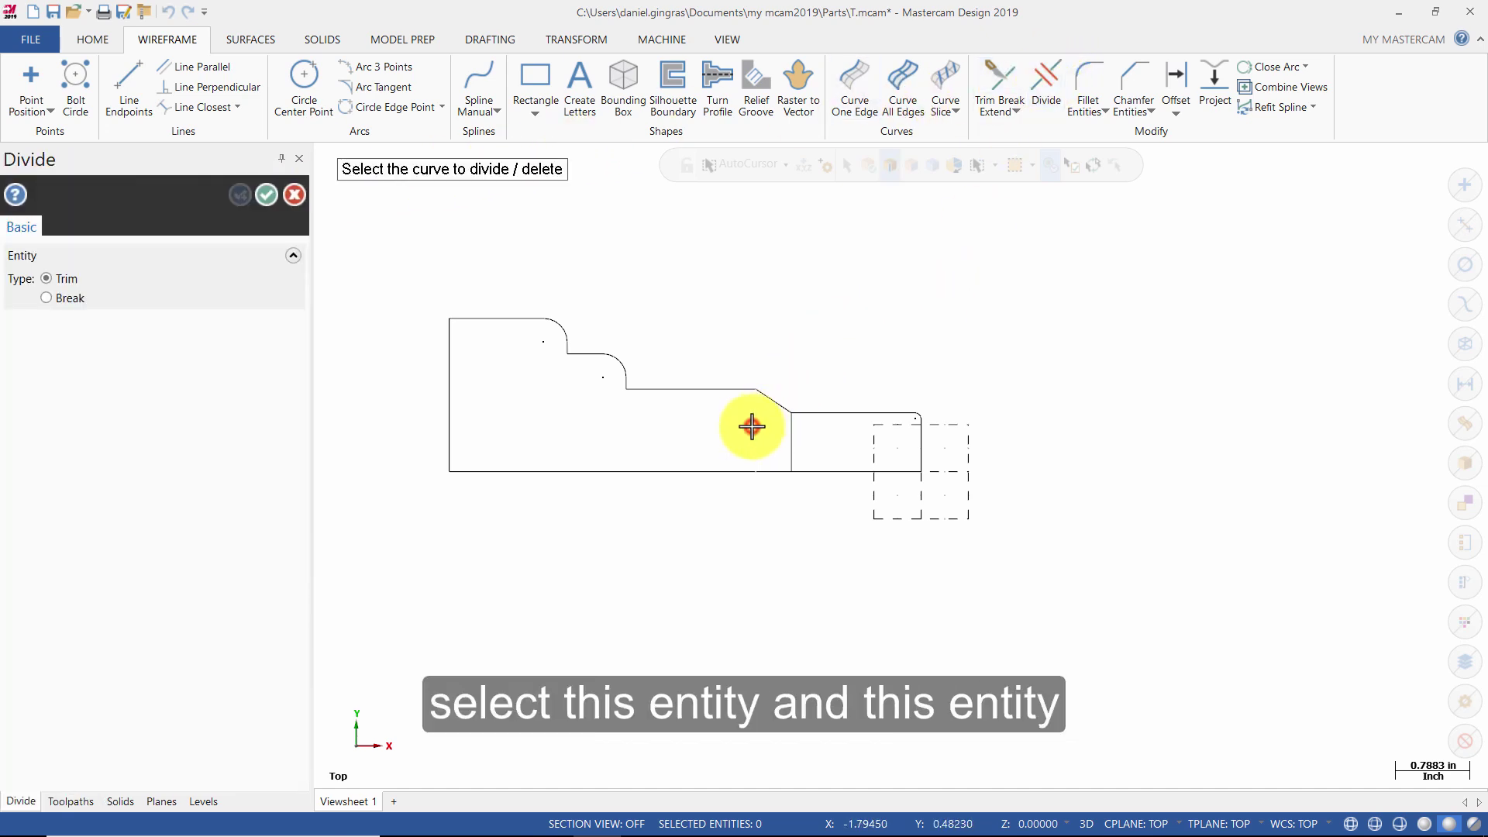
{"action": "left_click", "coordinate": [791, 445]}
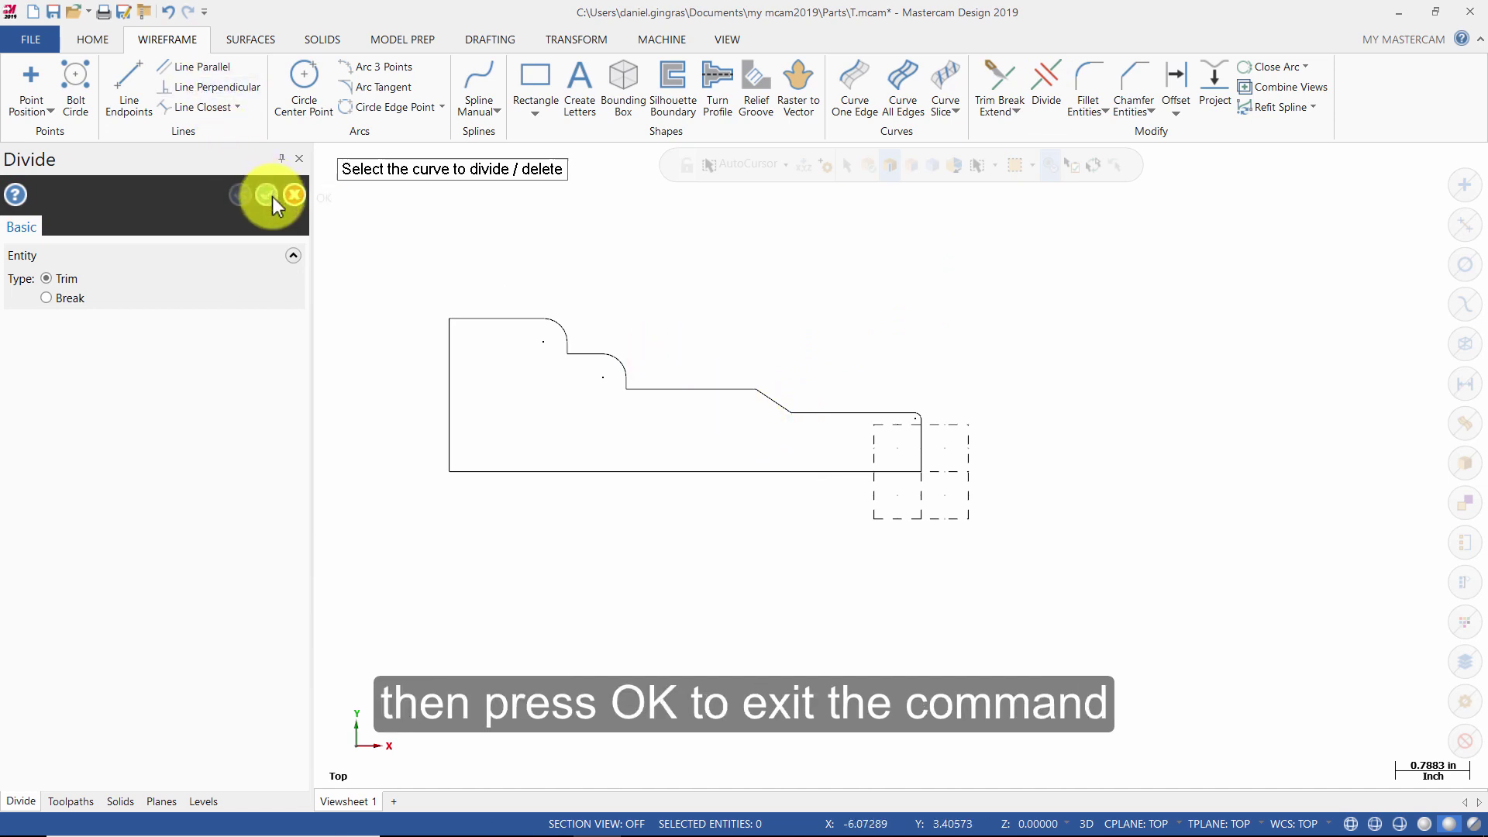
{"action": "left_click", "coordinate": [270, 197]}
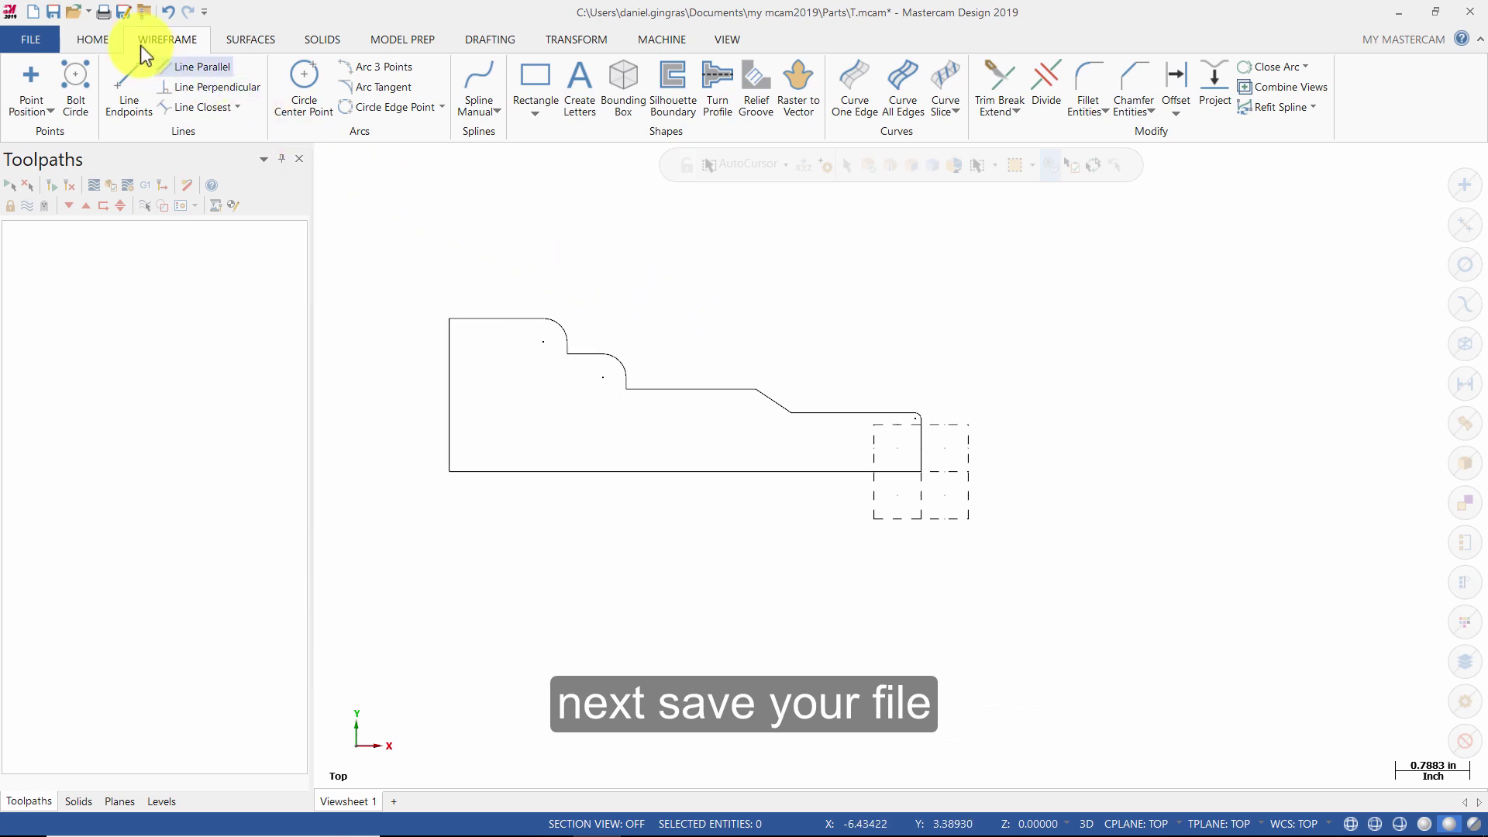
{"action": "left_click", "coordinate": [52, 11]}
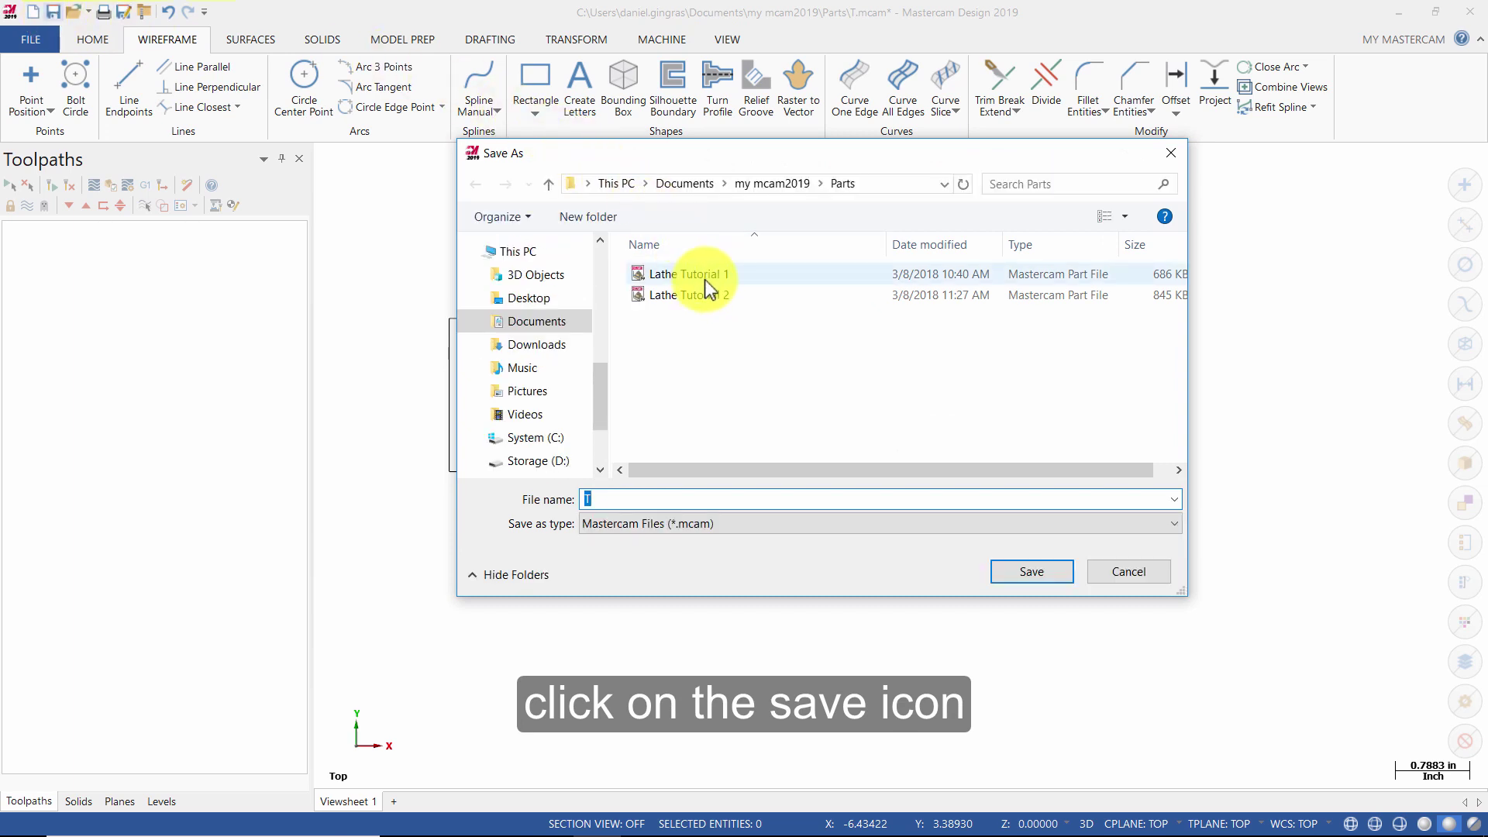
{"action": "left_click", "coordinate": [704, 277]}
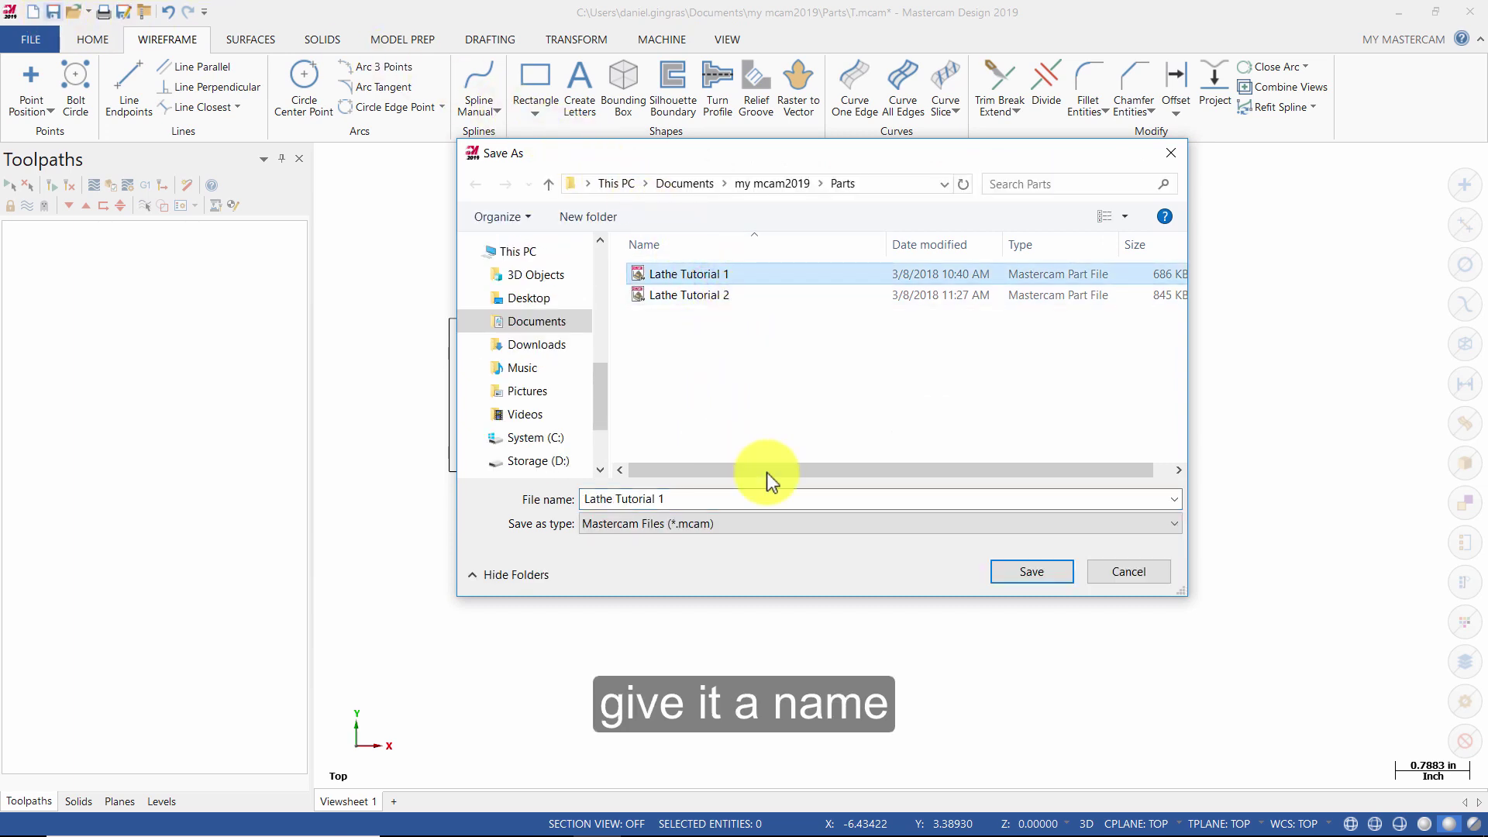